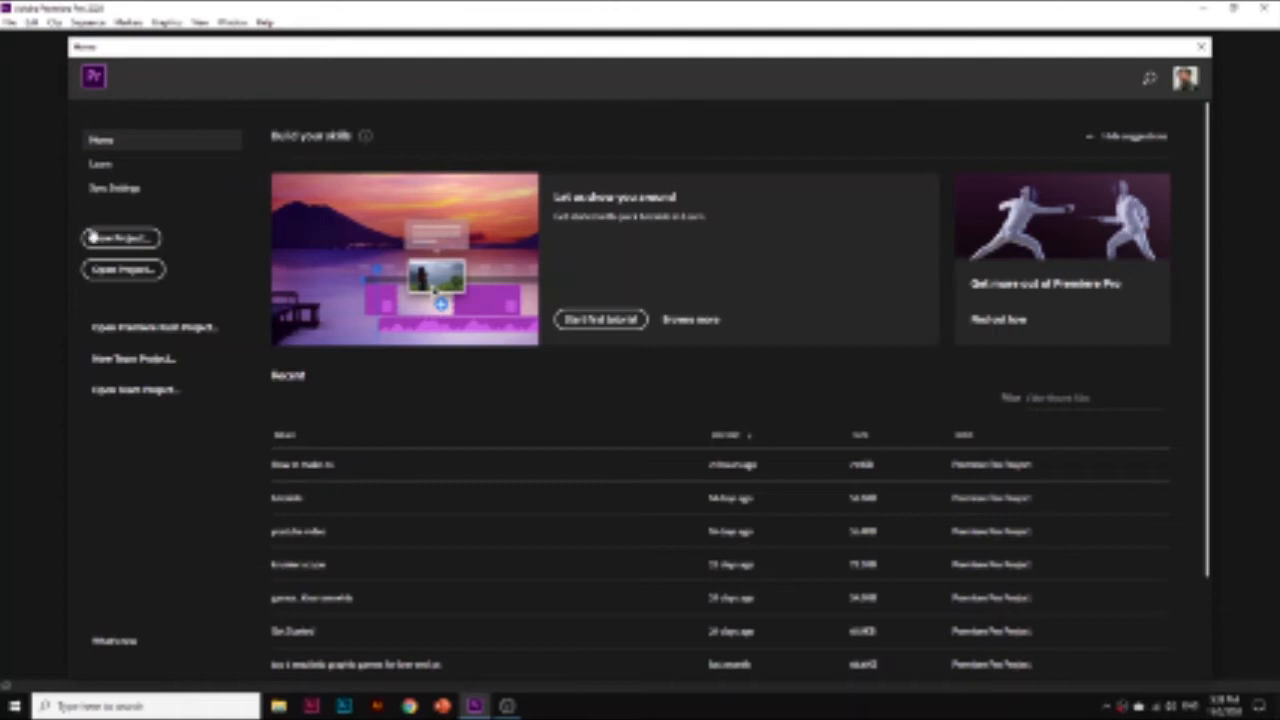
# Create a new project named Youtube tutorial with the default settings
pyautogui.click(105, 237)
pyautogui.write('T')
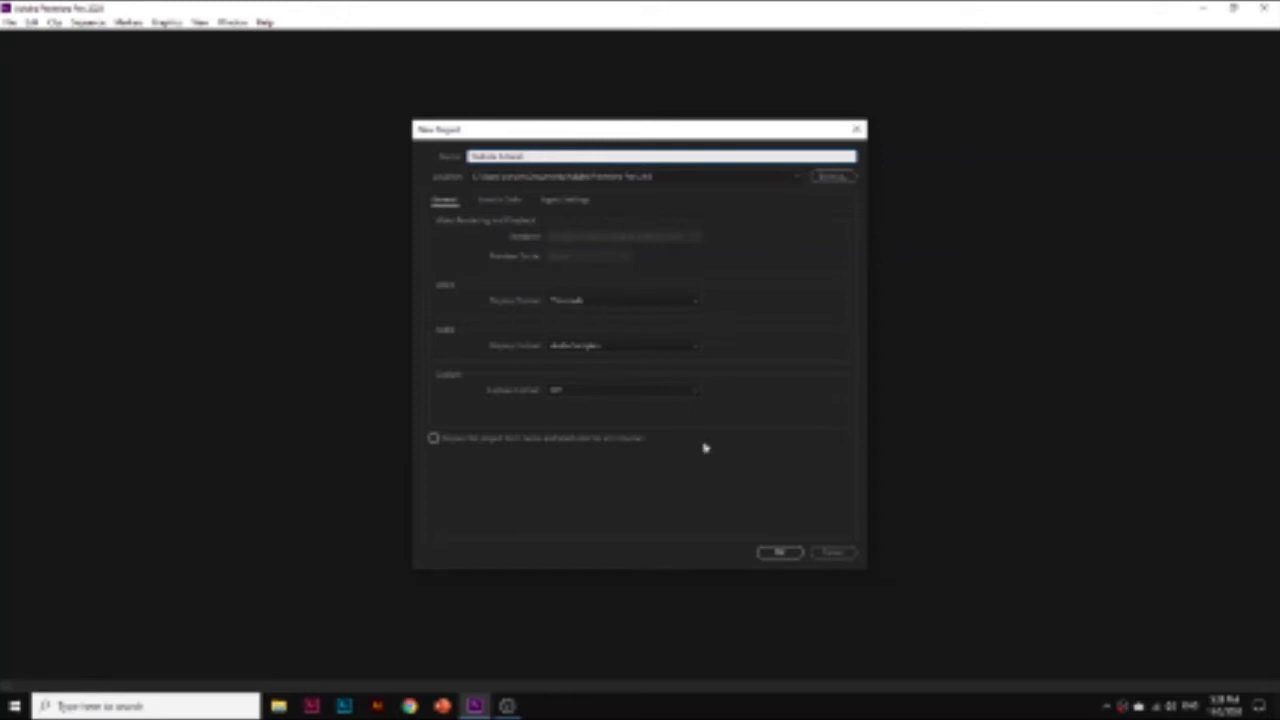
pyautogui.click(772, 552)
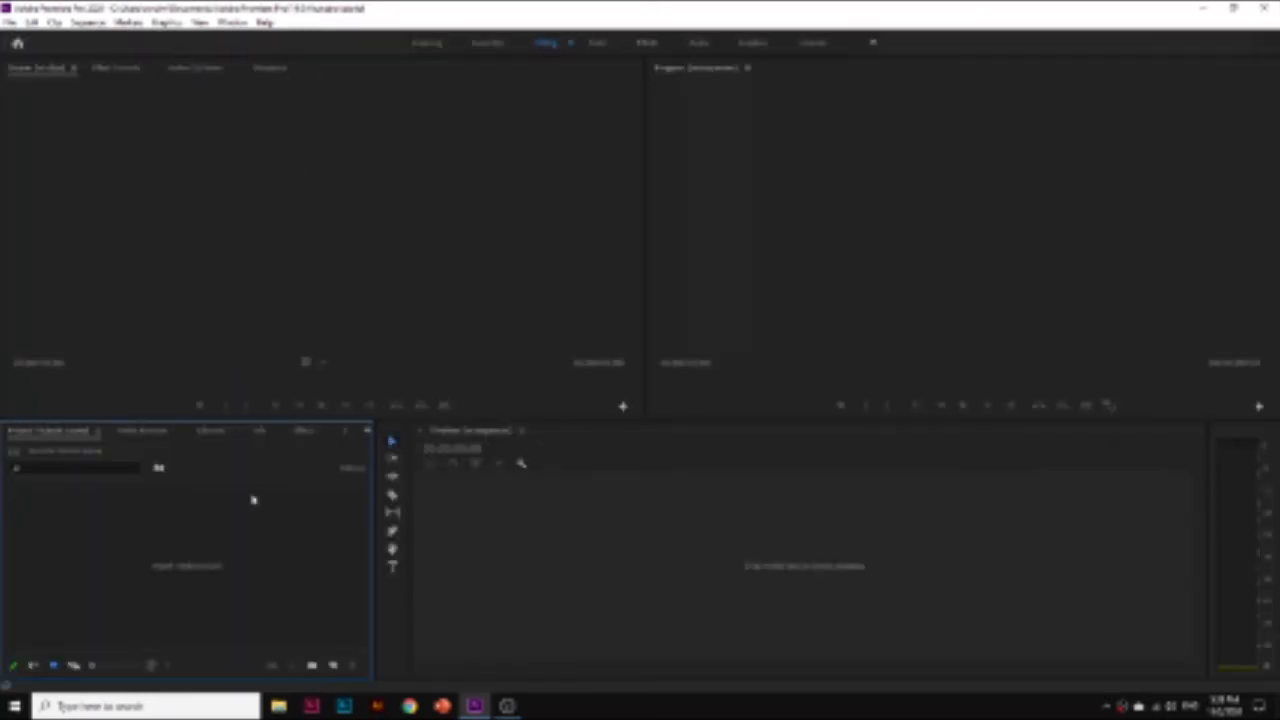
# Create a named bin in the project for the green-screen media and open it
pyautogui.rightClick(214, 577)
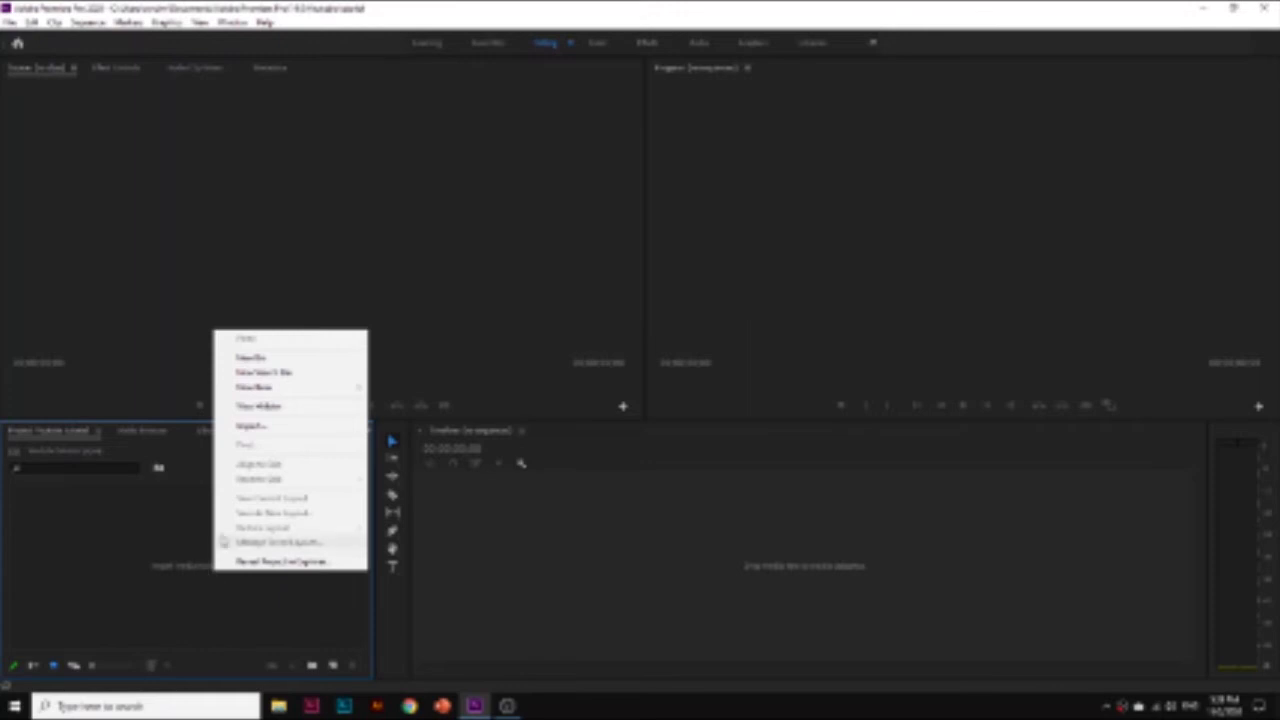
pyautogui.click(268, 358)
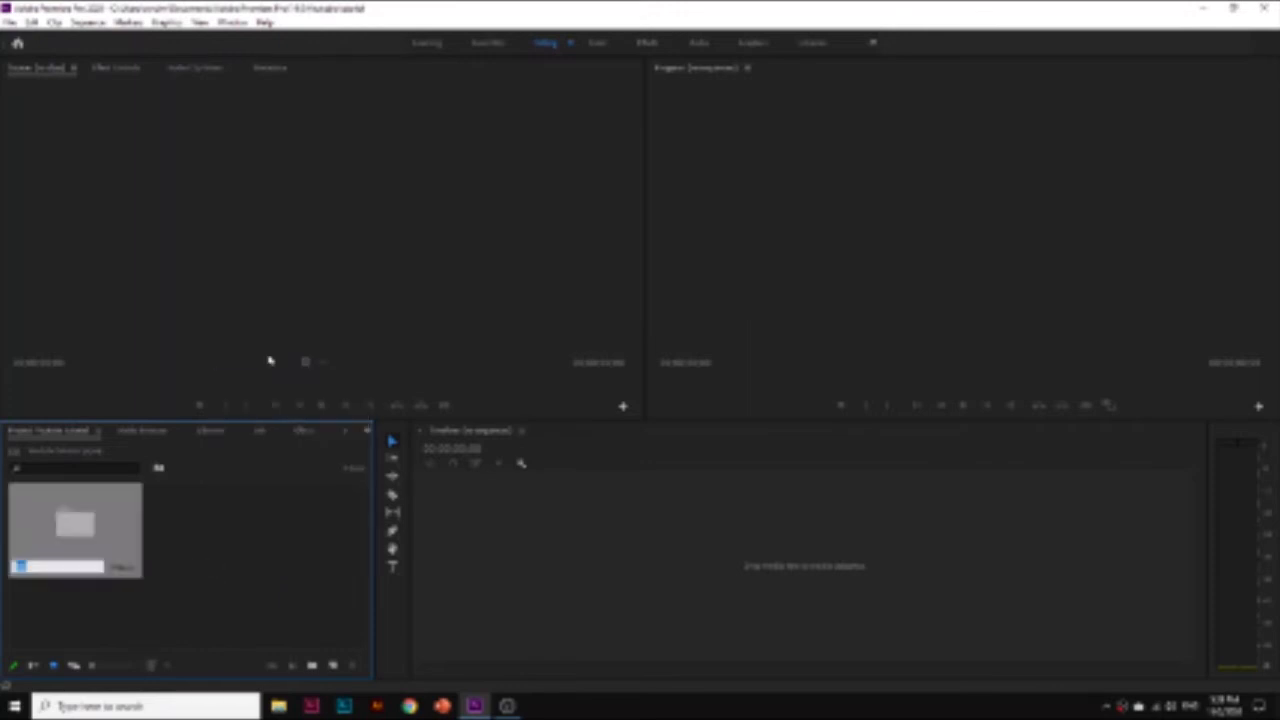
pyautogui.write('v')
pyautogui.click(165, 570)
pyautogui.doubleClick(70, 523)
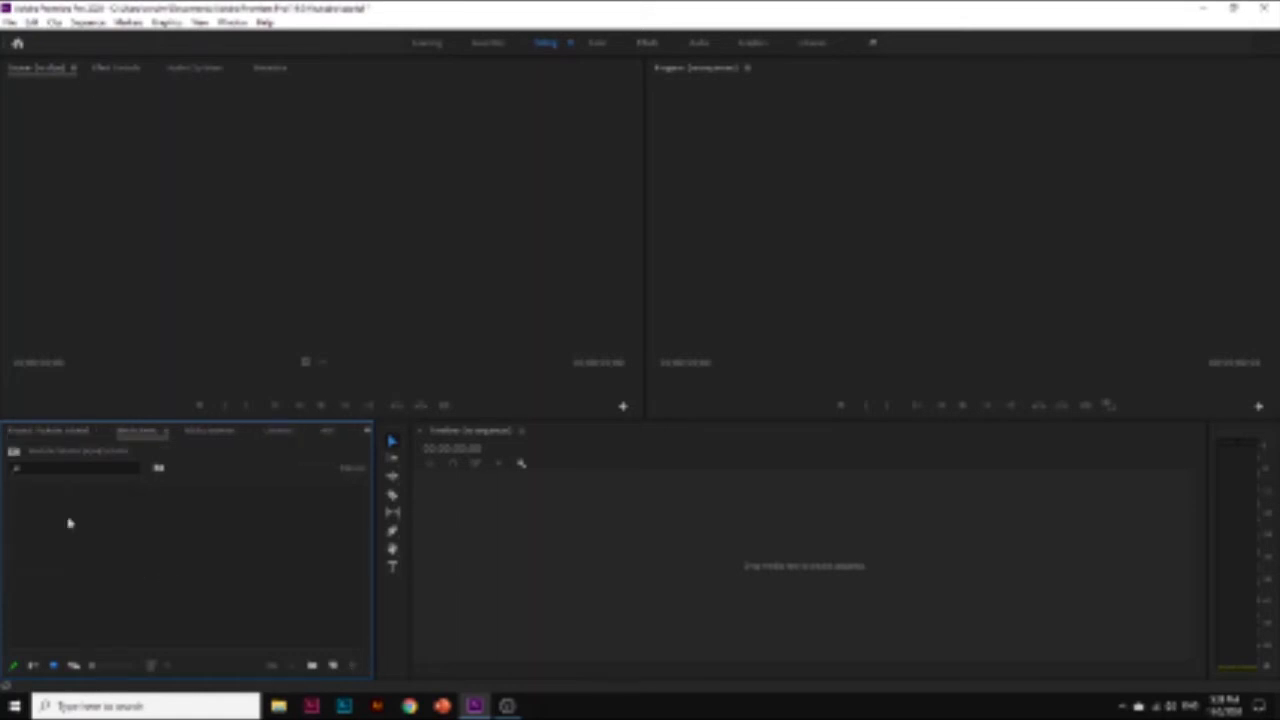
# Import only the green-screen image 1 from the TECH TIME folder into the open bin
pyautogui.rightClick(140, 549)
pyautogui.click(183, 400)
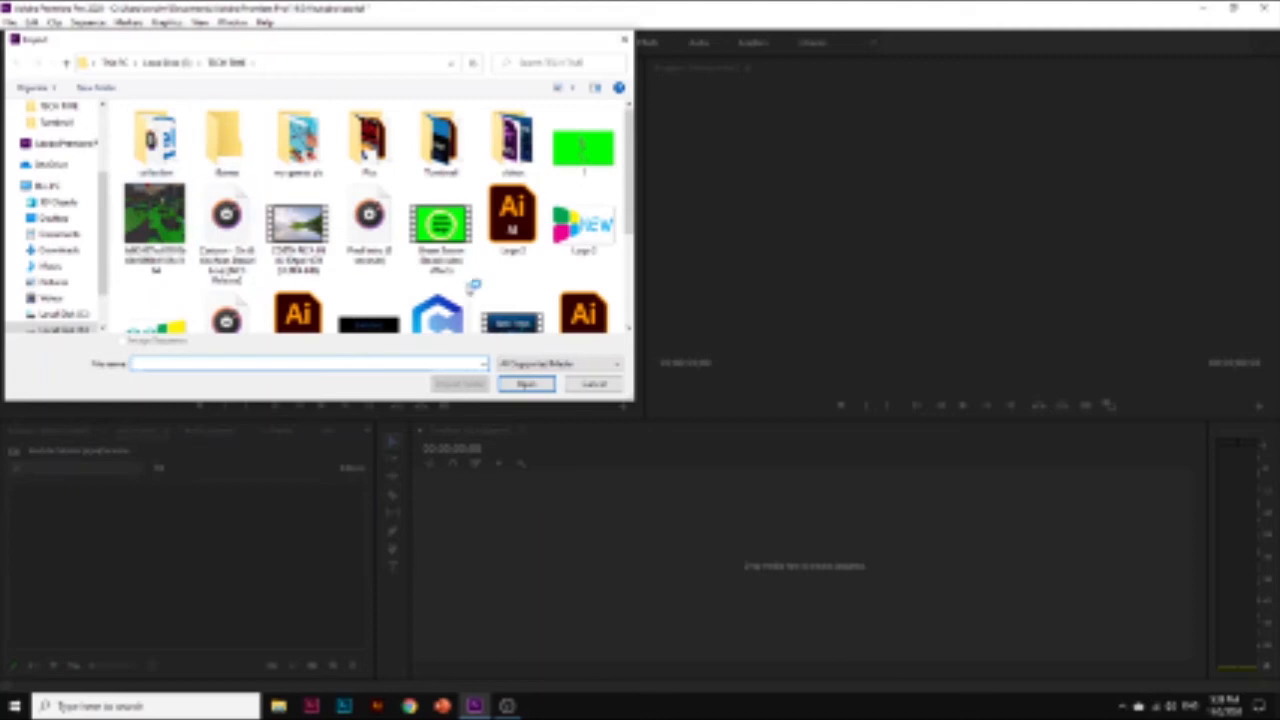
pyautogui.click(586, 152)
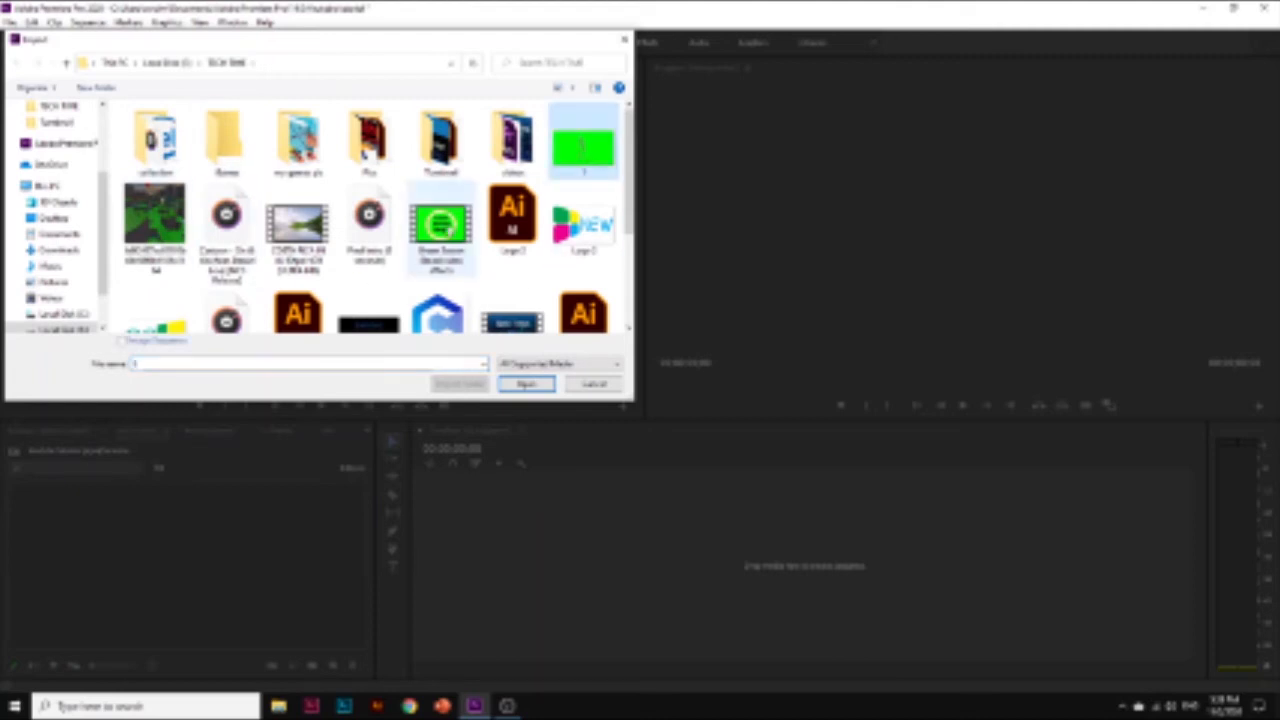
pyautogui.keyDown('shift'); pyautogui.click(447, 232); pyautogui.keyUp('shift')
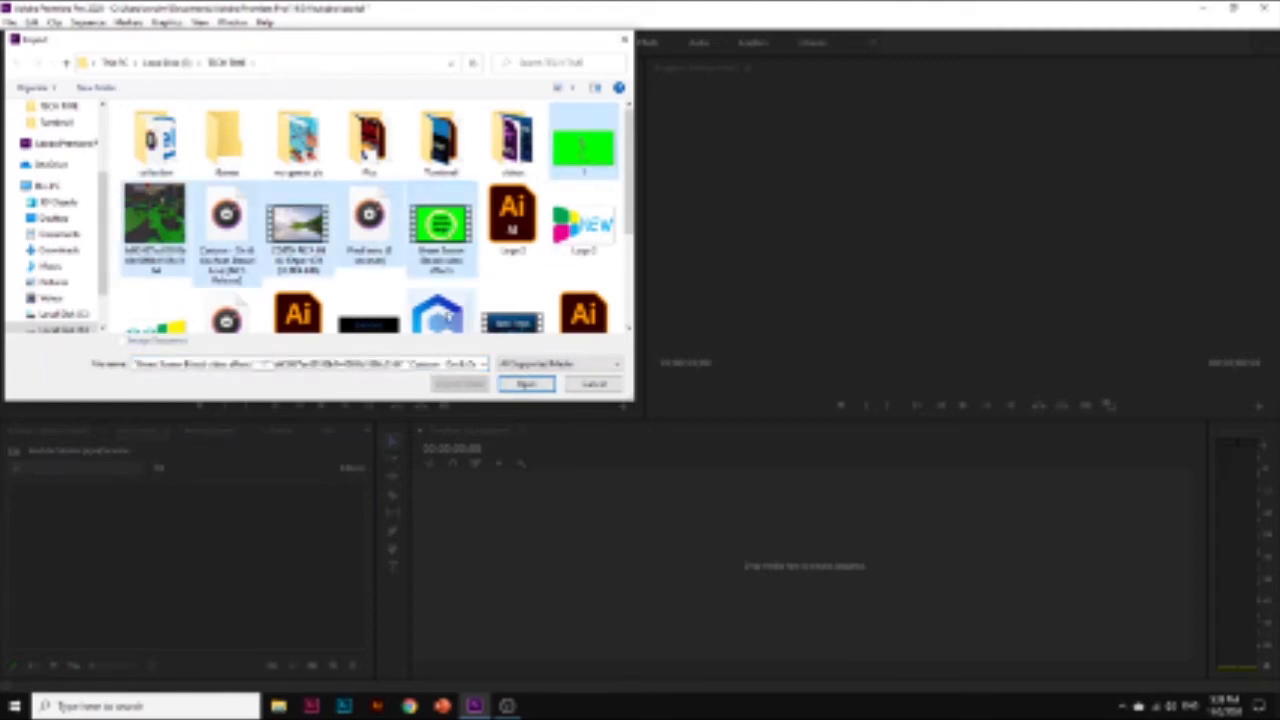
pyautogui.doubleClick(584, 147)
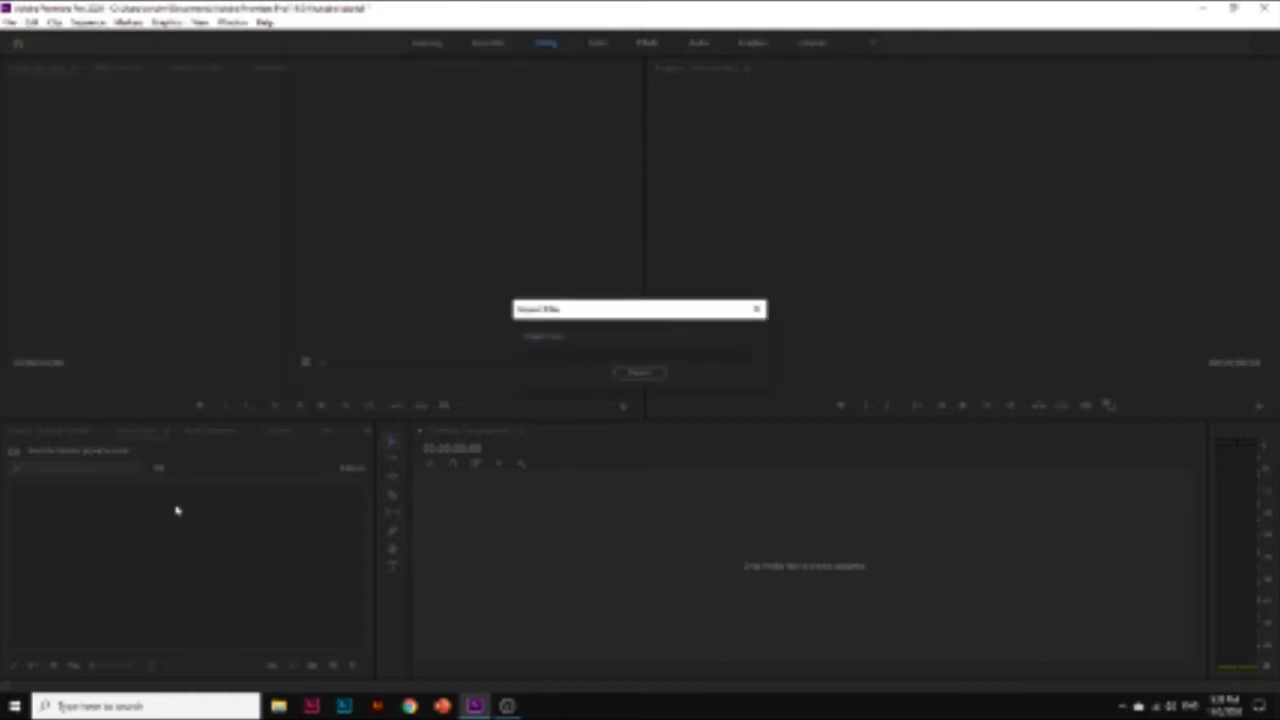
# Import the Green Screen Blood video effects clip into the same bin
pyautogui.rightClick(250, 562)
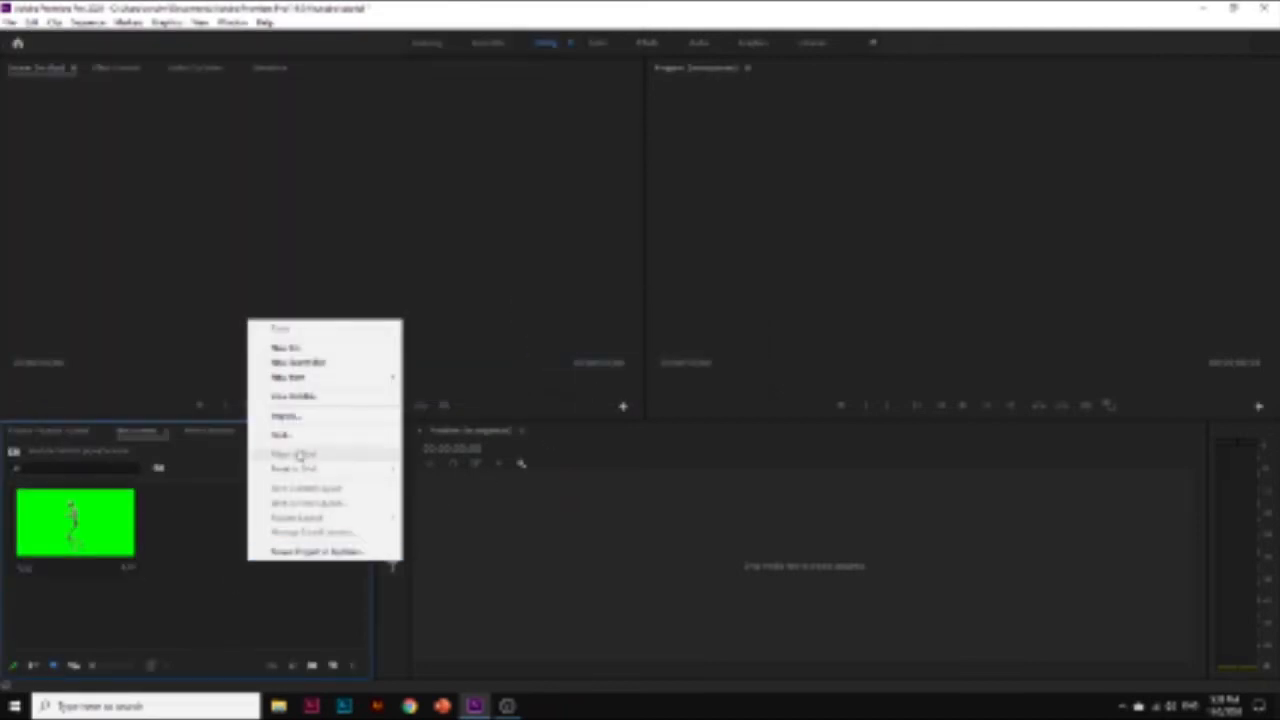
pyautogui.click(312, 418)
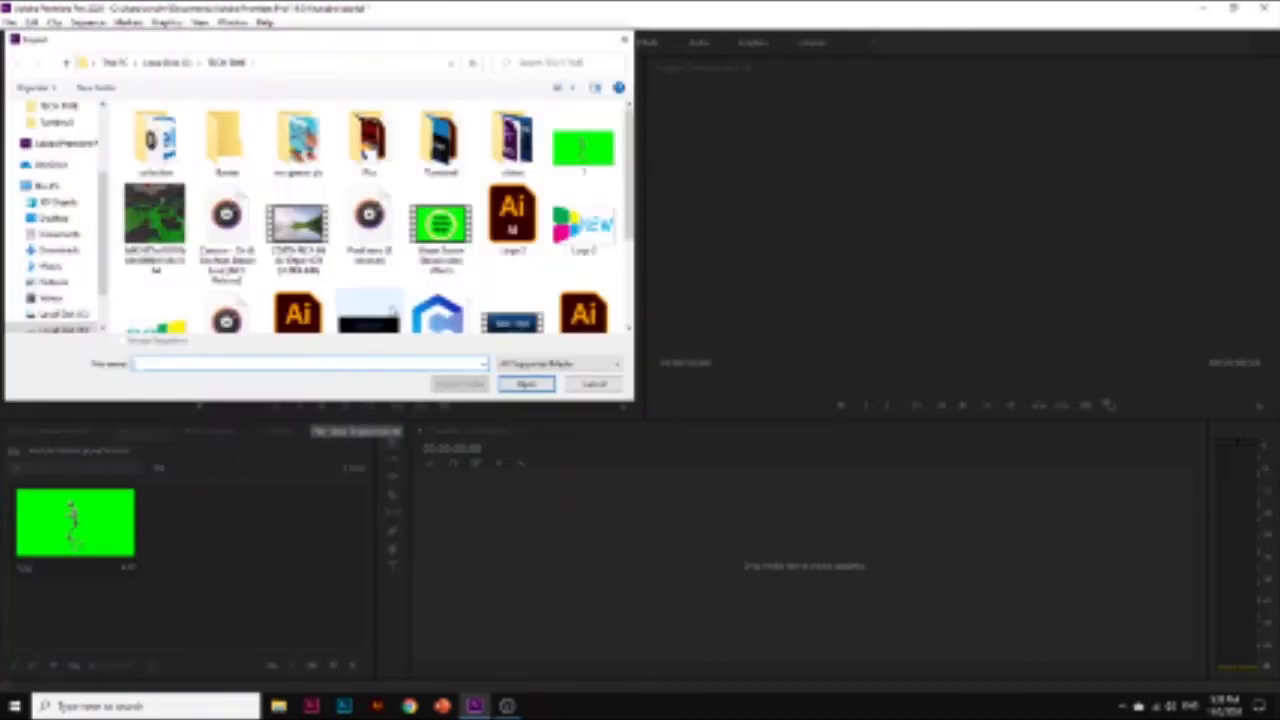
pyautogui.doubleClick(440, 225)
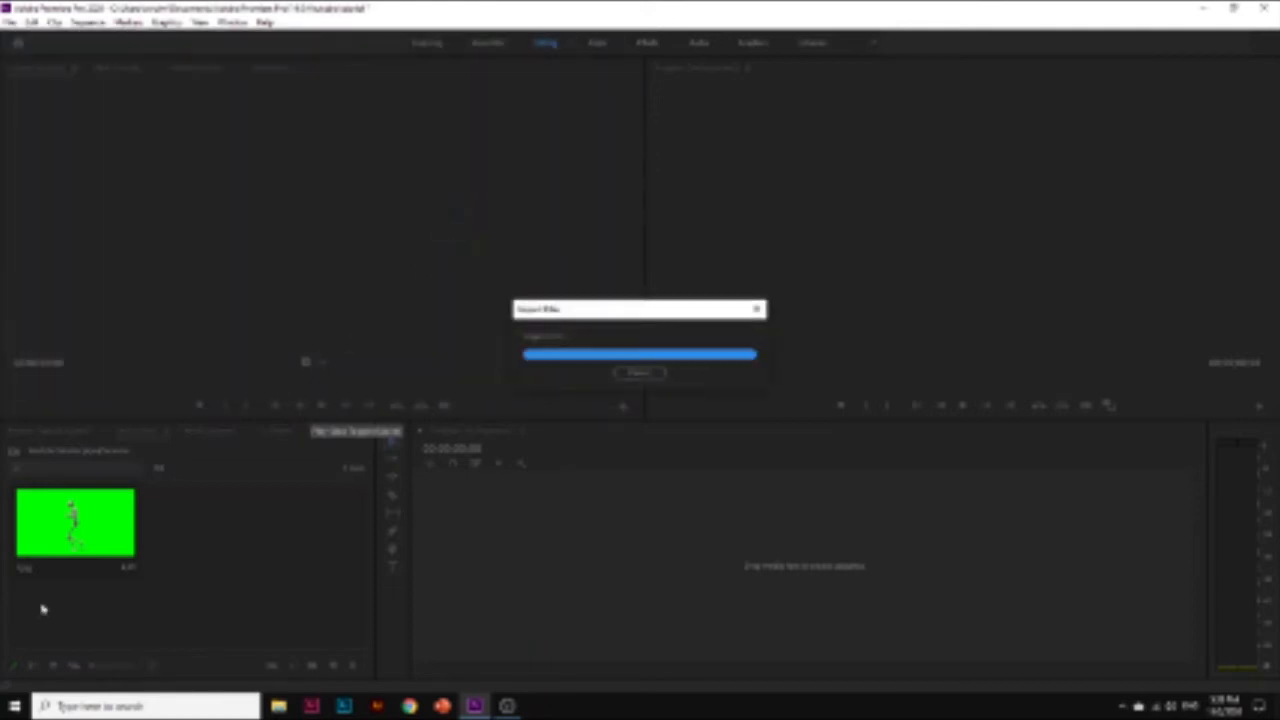
# Import the COSTA RICA landscape video at the project's root level and start a new sequence from it
pyautogui.click(35, 431)
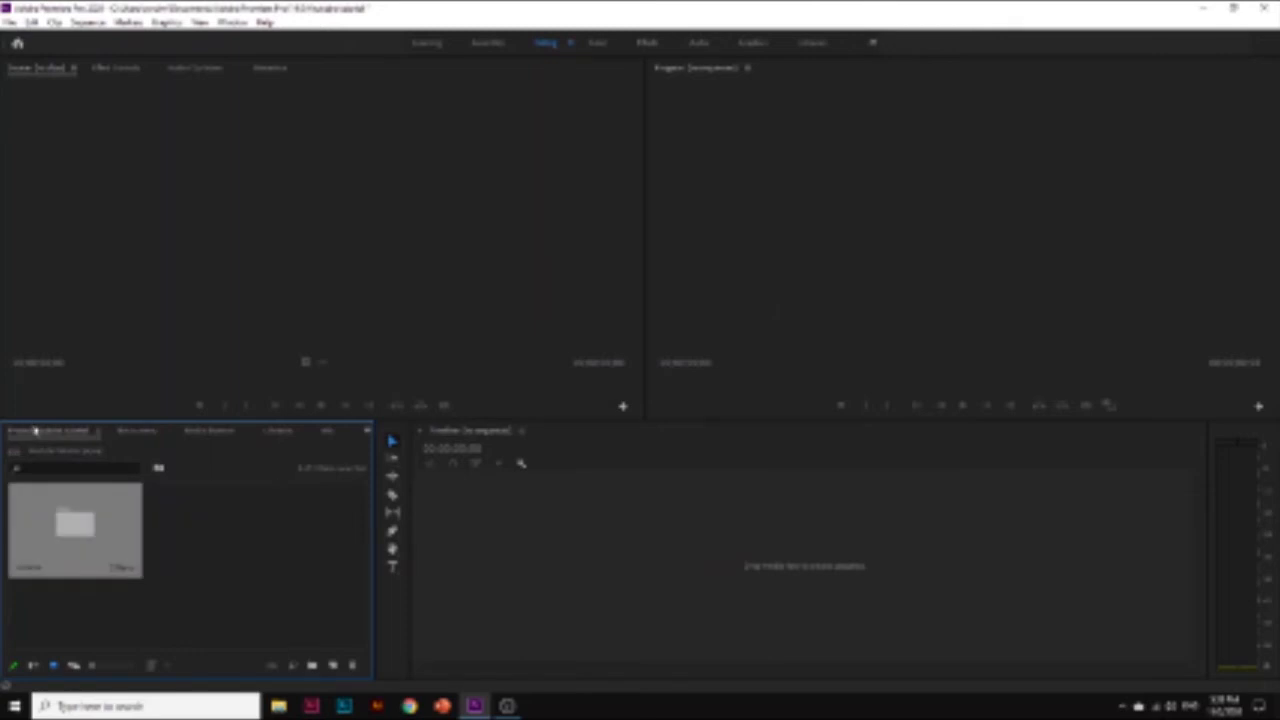
pyautogui.rightClick(223, 557)
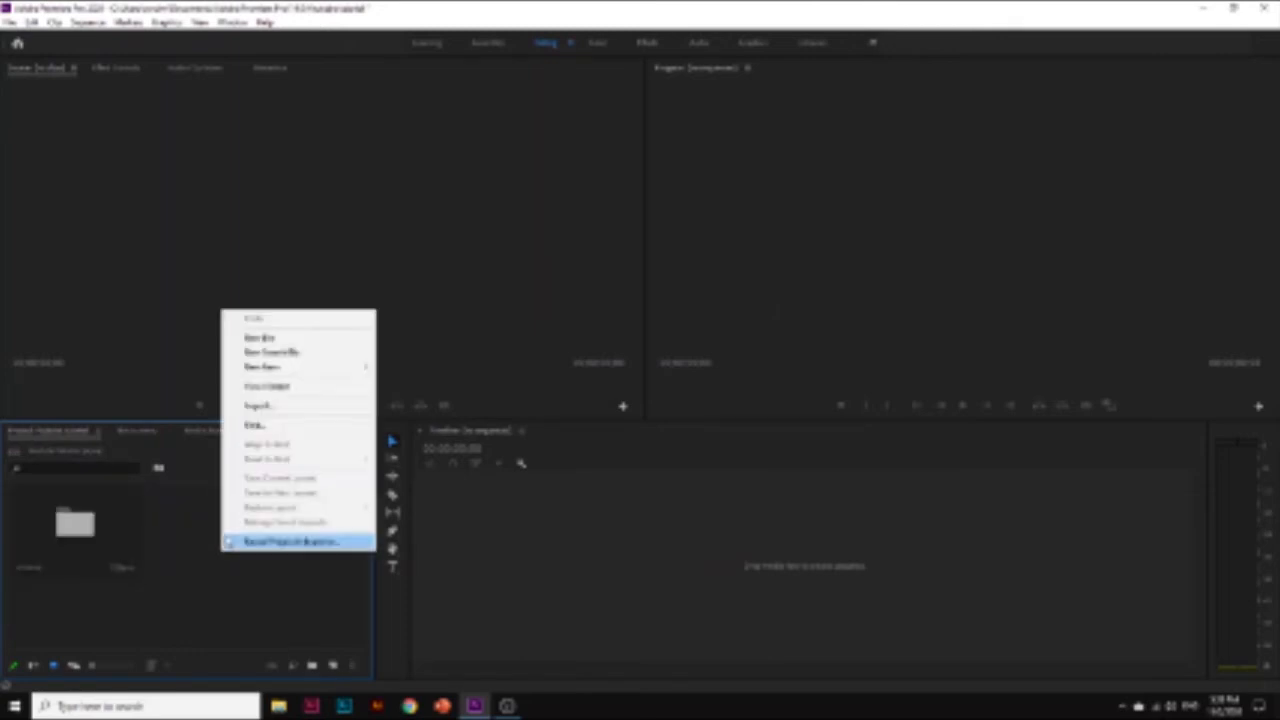
pyautogui.click(242, 405)
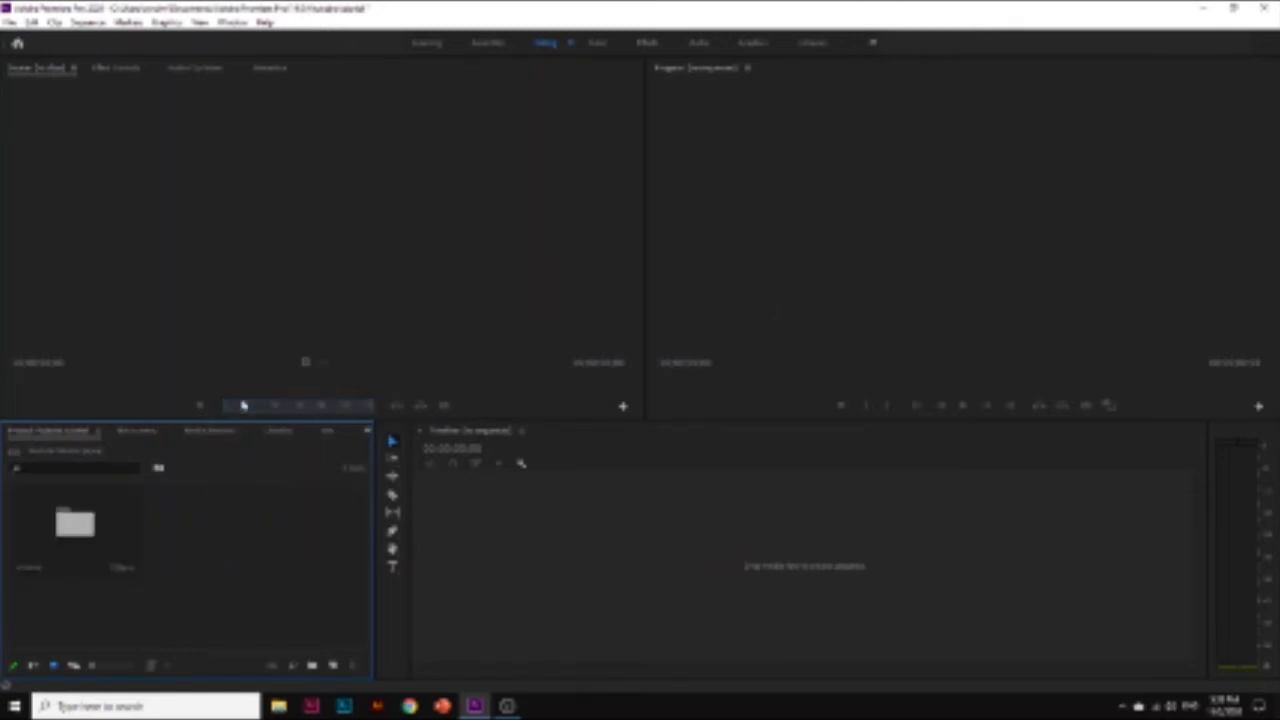
pyautogui.scroll(-3, 340, 250)
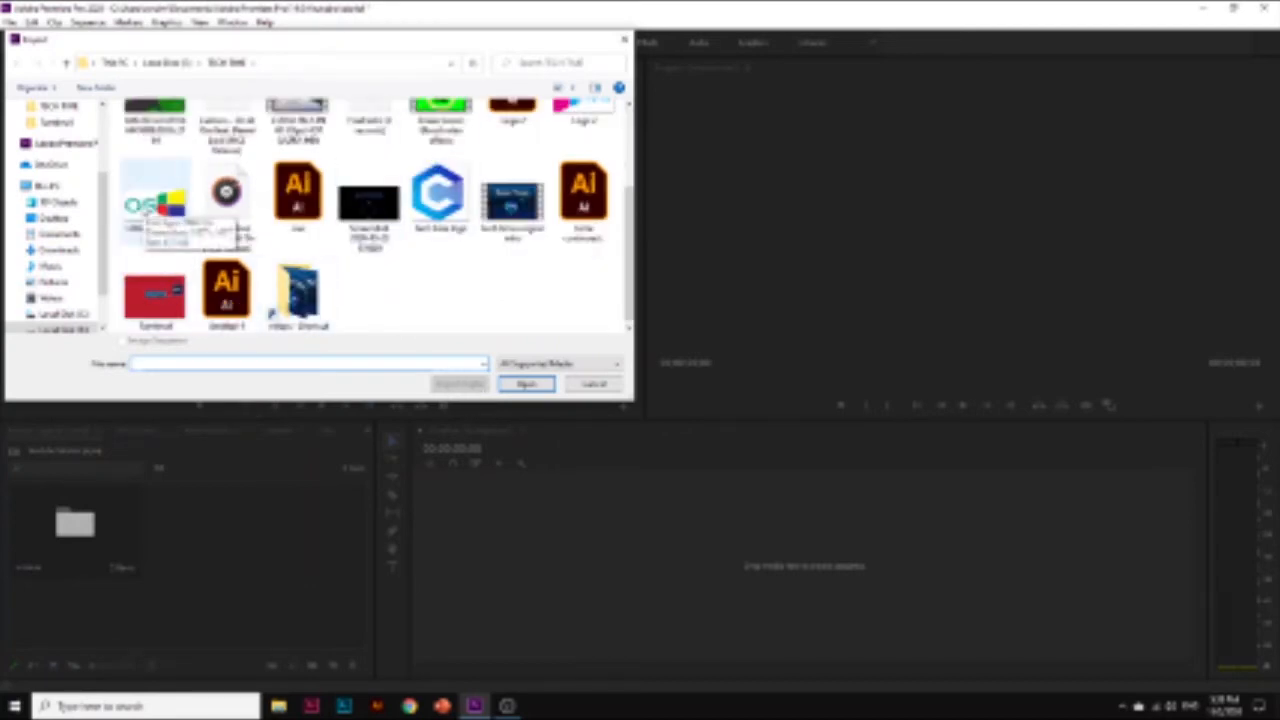
pyautogui.scroll(1, 143, 210)
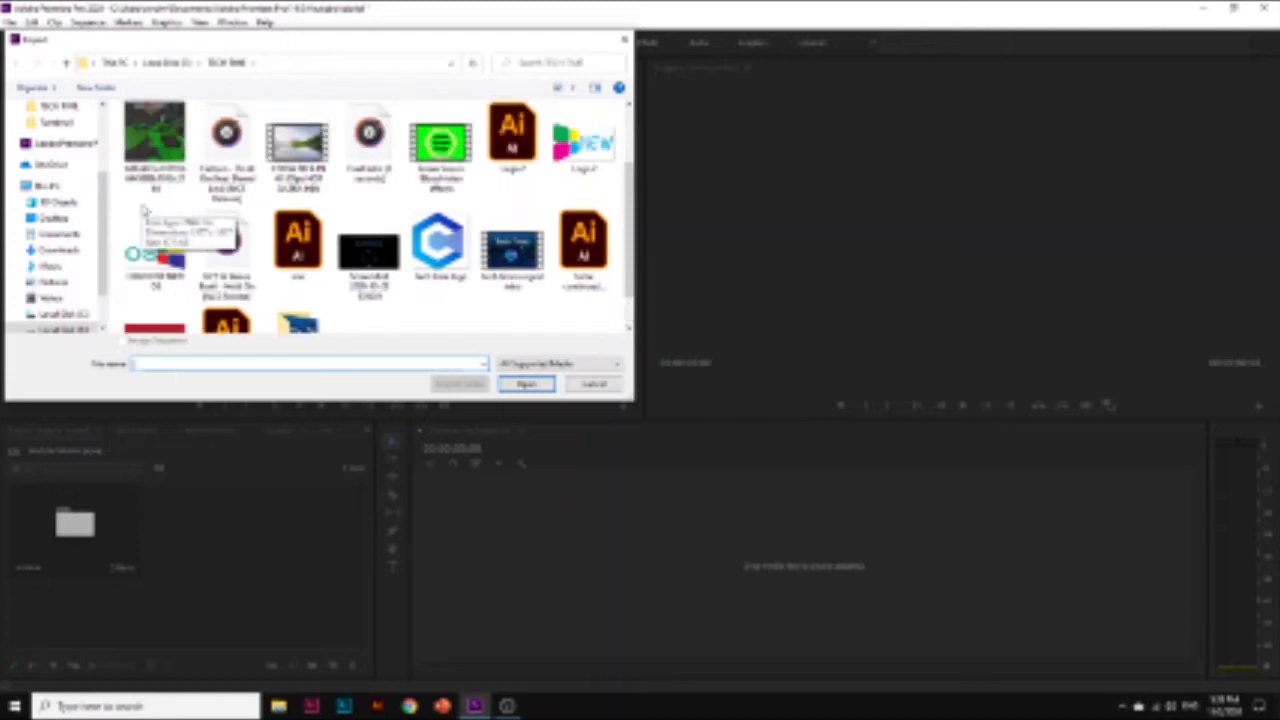
pyautogui.click(292, 160)
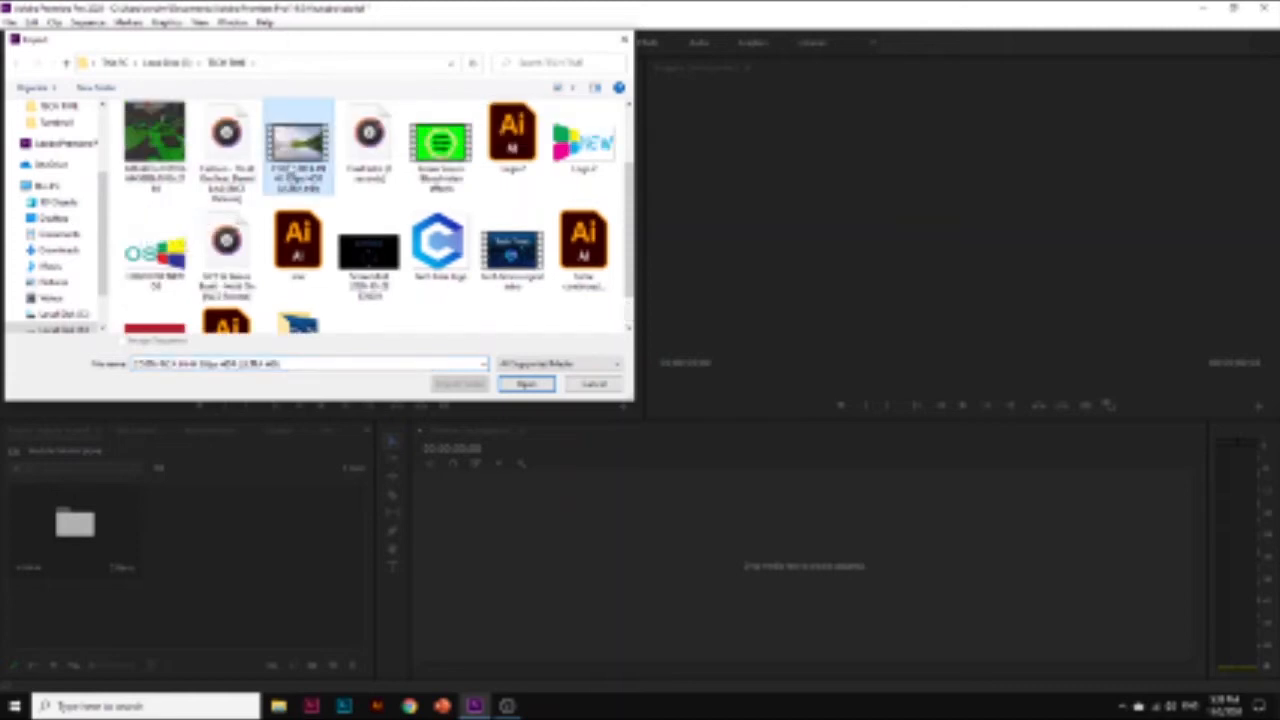
pyautogui.doubleClick(289, 166)
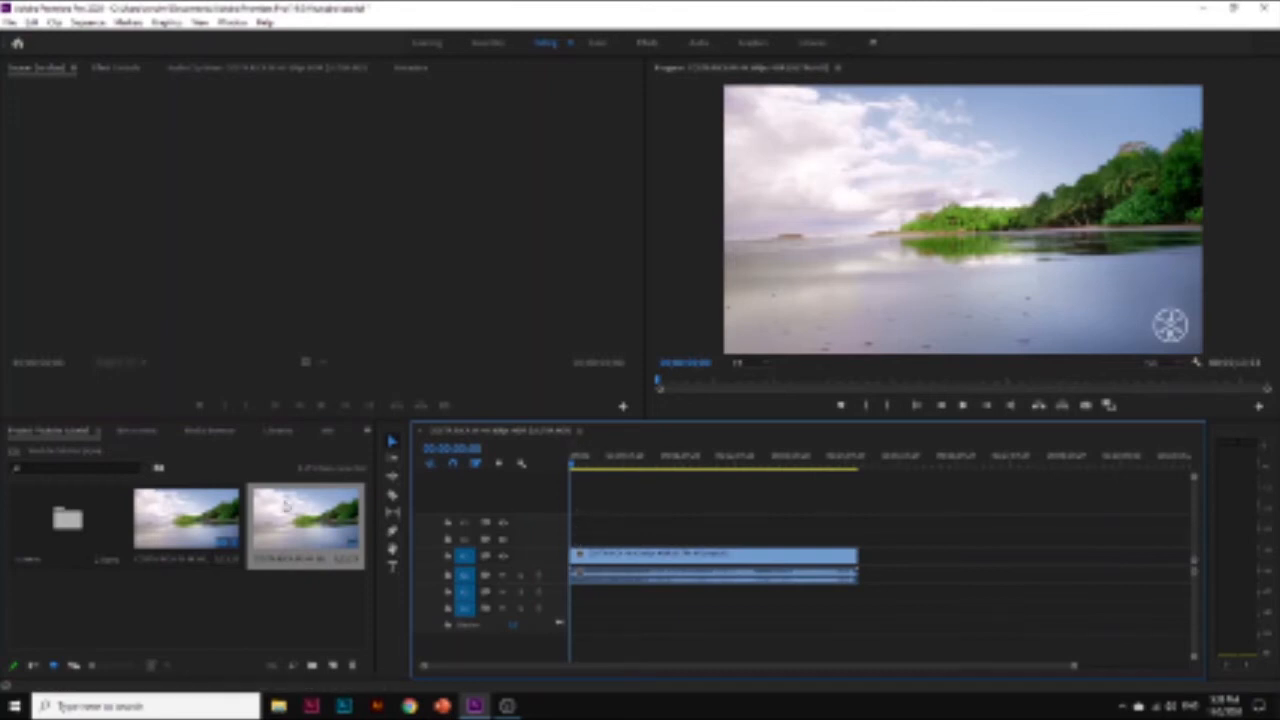
# Place the green-screen blood clip from the bin on the track above the Costa Rica video, at the sequence start
pyautogui.click(91, 530)
pyautogui.doubleClick(91, 530)
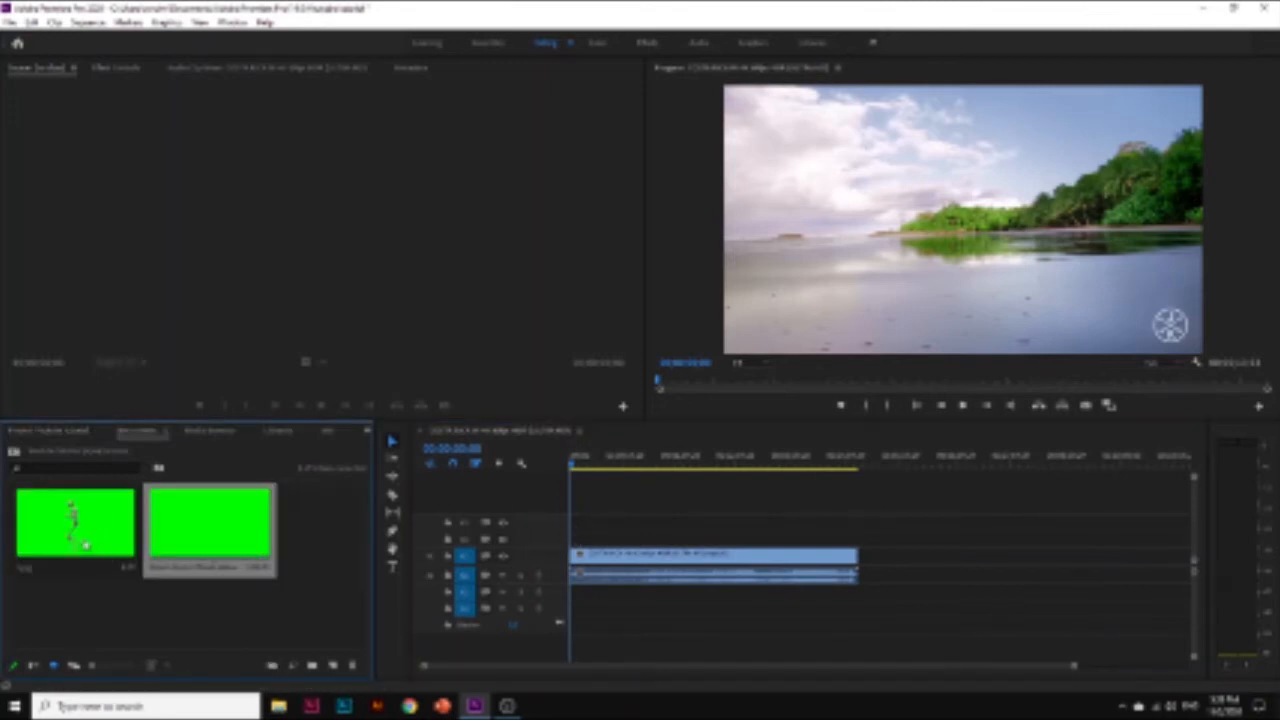
pyautogui.click(88, 545)
pyautogui.click(218, 553)
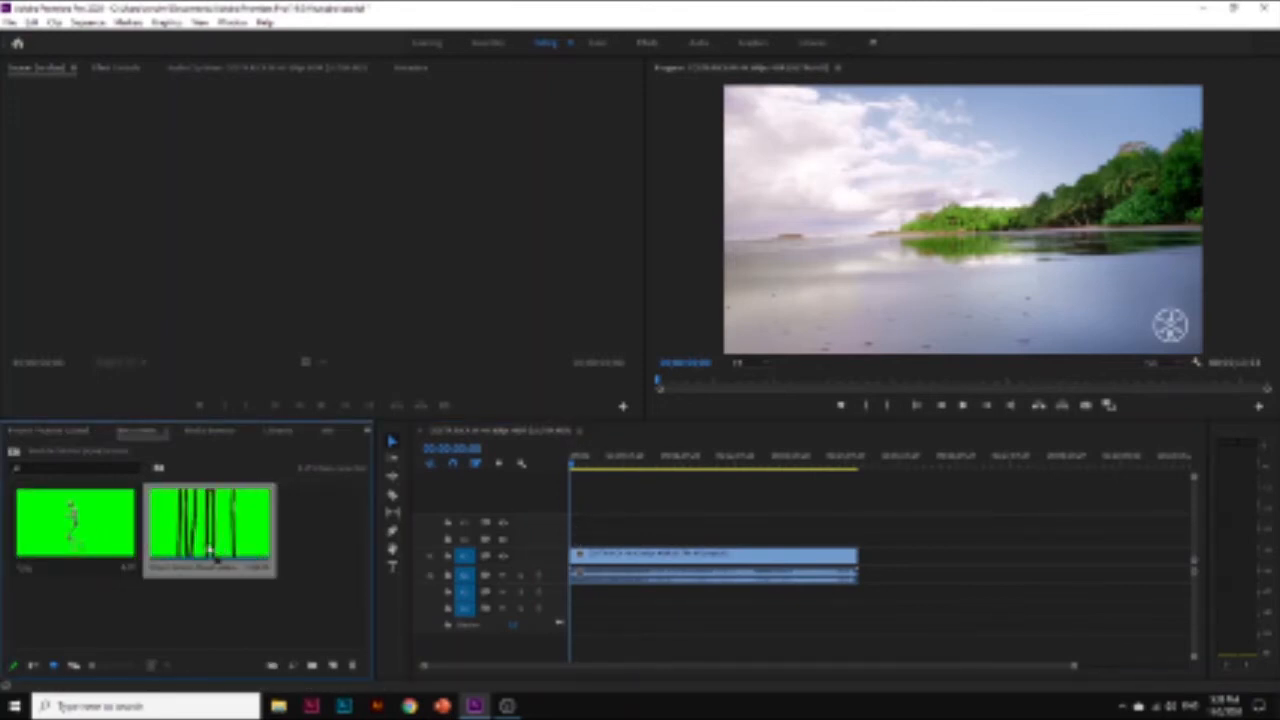
pyautogui.moveTo(212, 553); pyautogui.dragTo(580, 555)
# Unlink the green-screen blood clip's audio and video, and delete its audio
pyautogui.rightClick(593, 540)
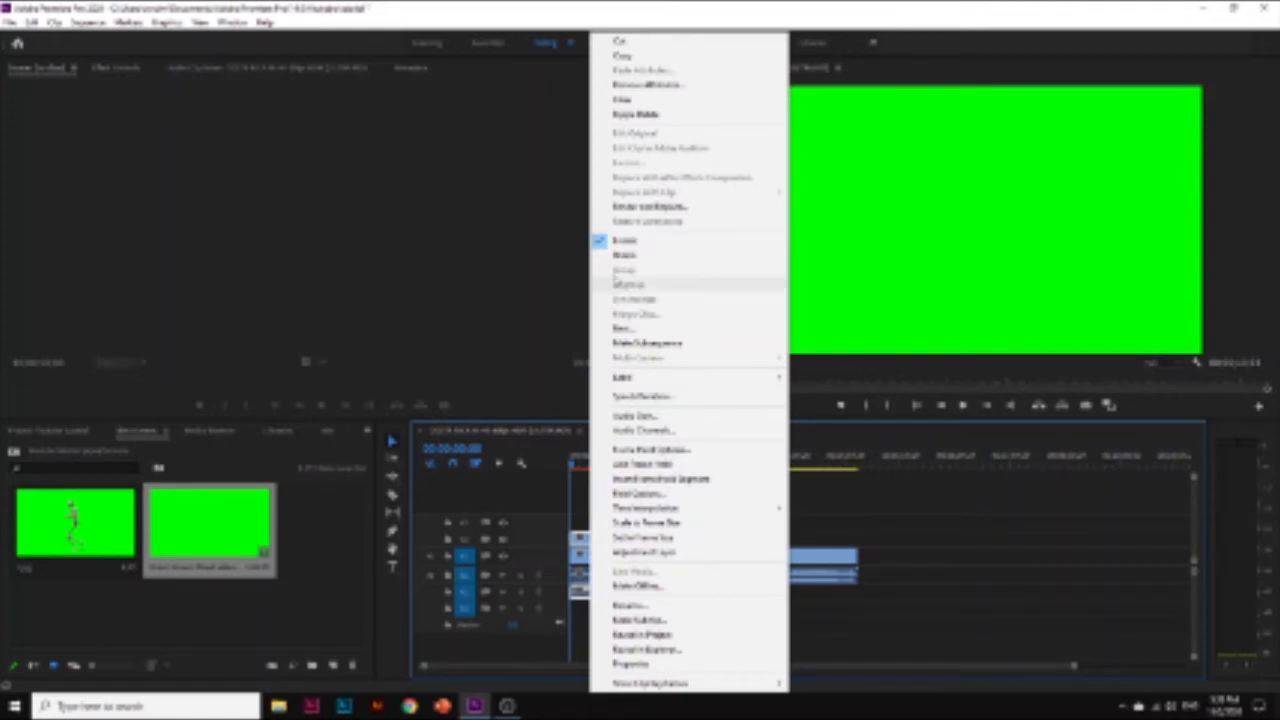
pyautogui.click(622, 255)
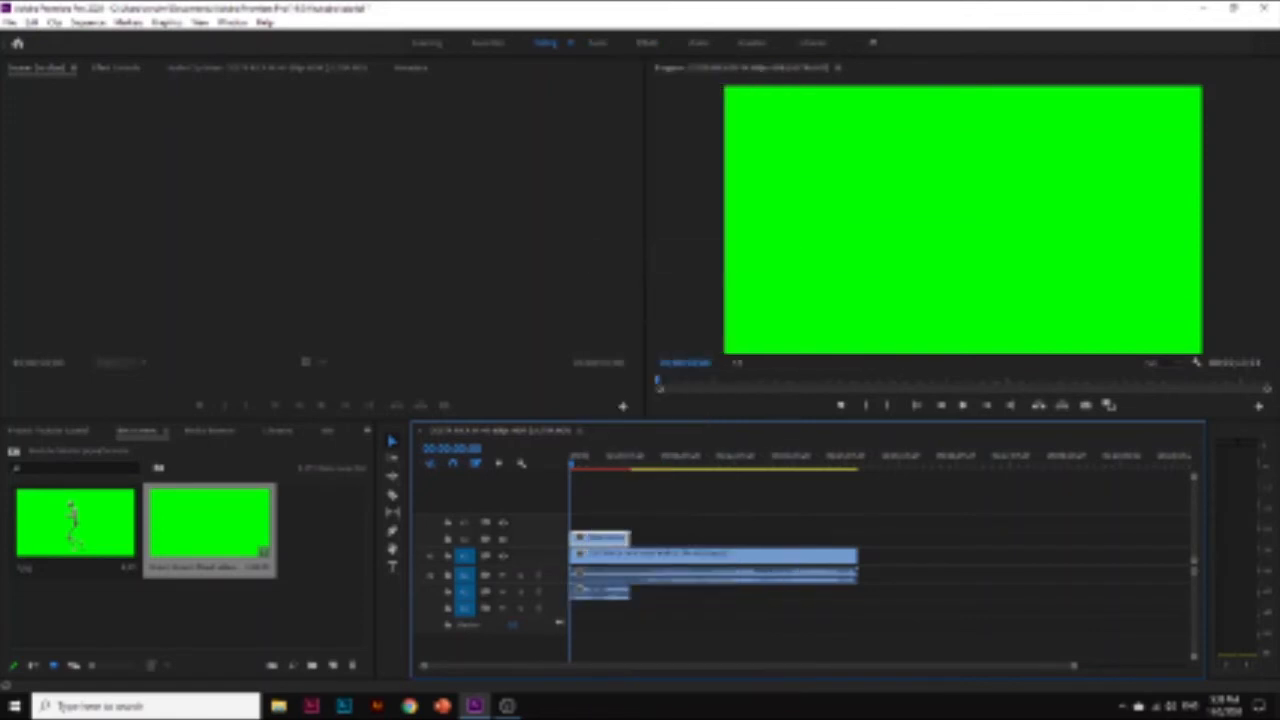
pyautogui.click(594, 593)
pyautogui.press('Delete')
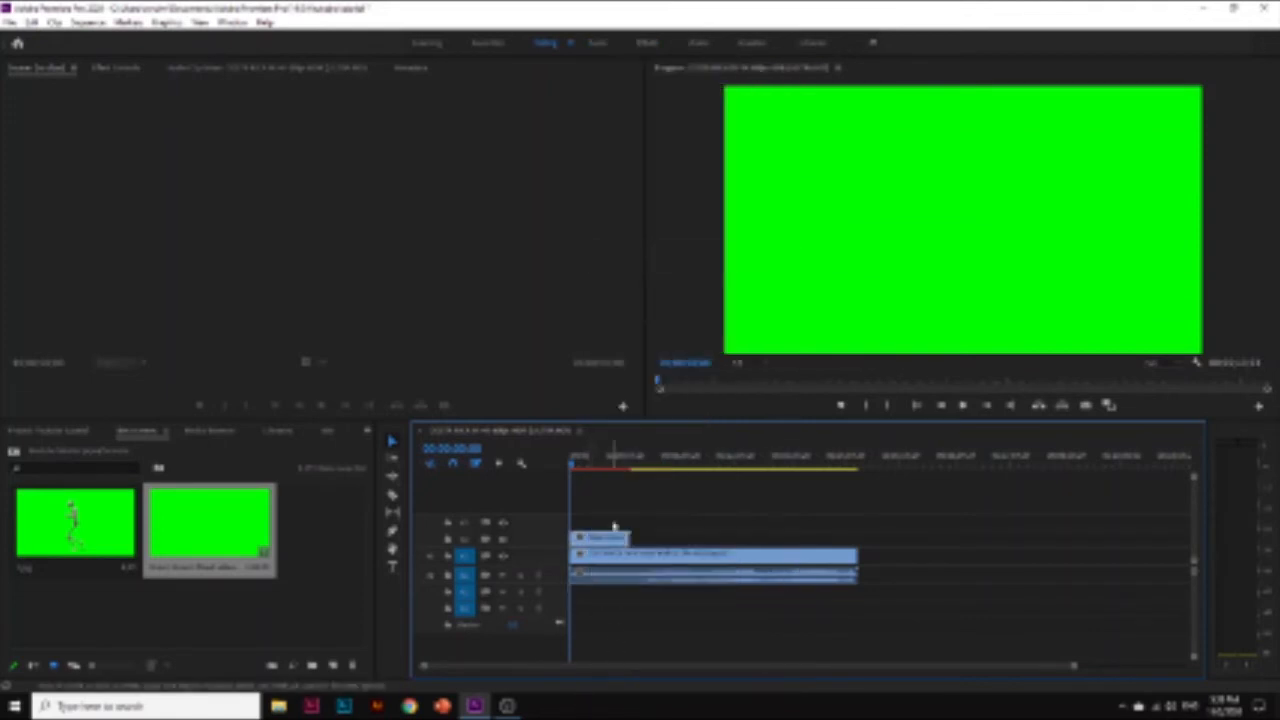
# Preview the blood overlay on the timeline and add the green-screen image 1 directly after it on the same track
pyautogui.click(697, 468)
pyautogui.moveTo(698, 470); pyautogui.dragTo(608, 468)
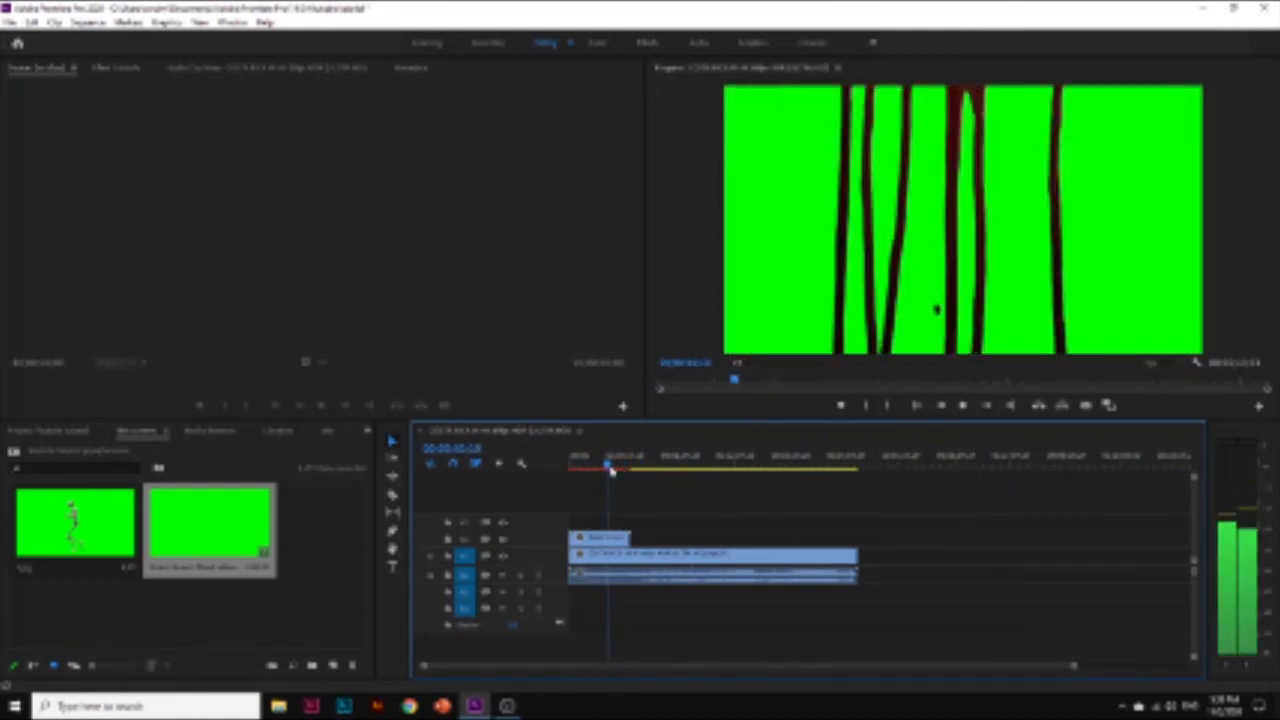
pyautogui.click(55, 520)
pyautogui.moveTo(55, 520); pyautogui.dragTo(632, 542)
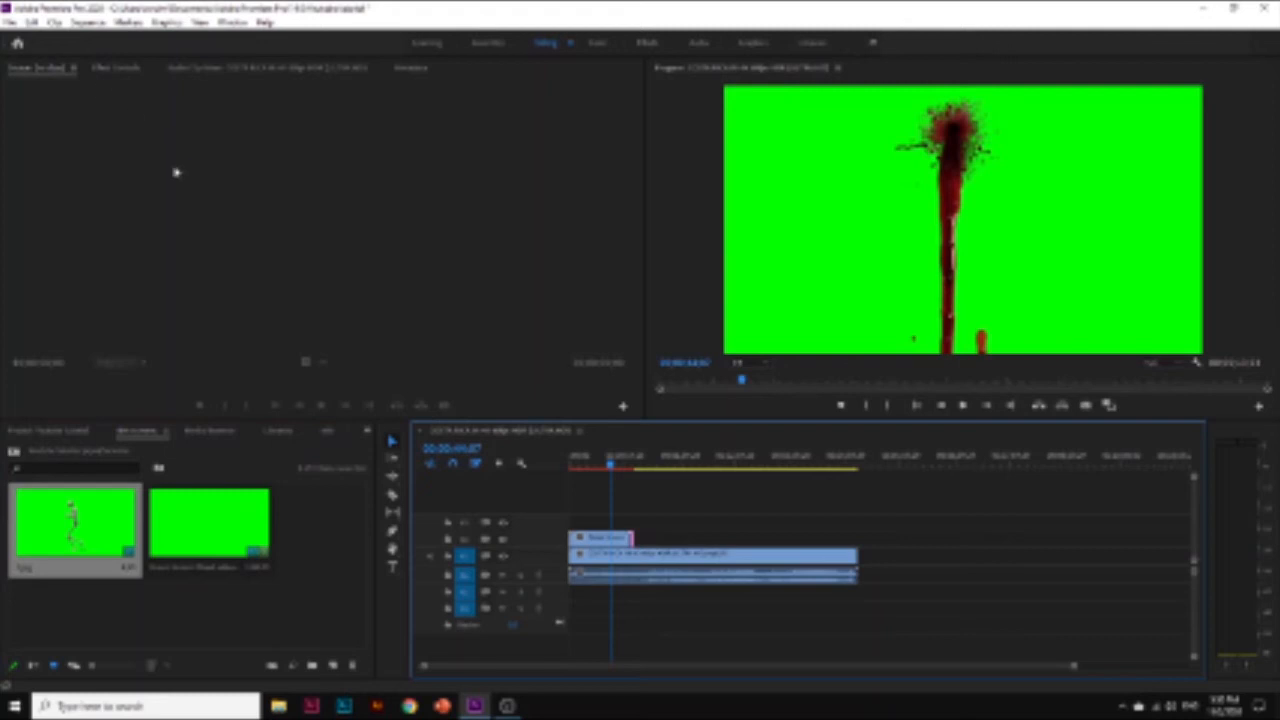
# Trim the end of the Costa Rica video so it finishes together with the green-screen overlays
pyautogui.moveTo(611, 468); pyautogui.dragTo(576, 466)
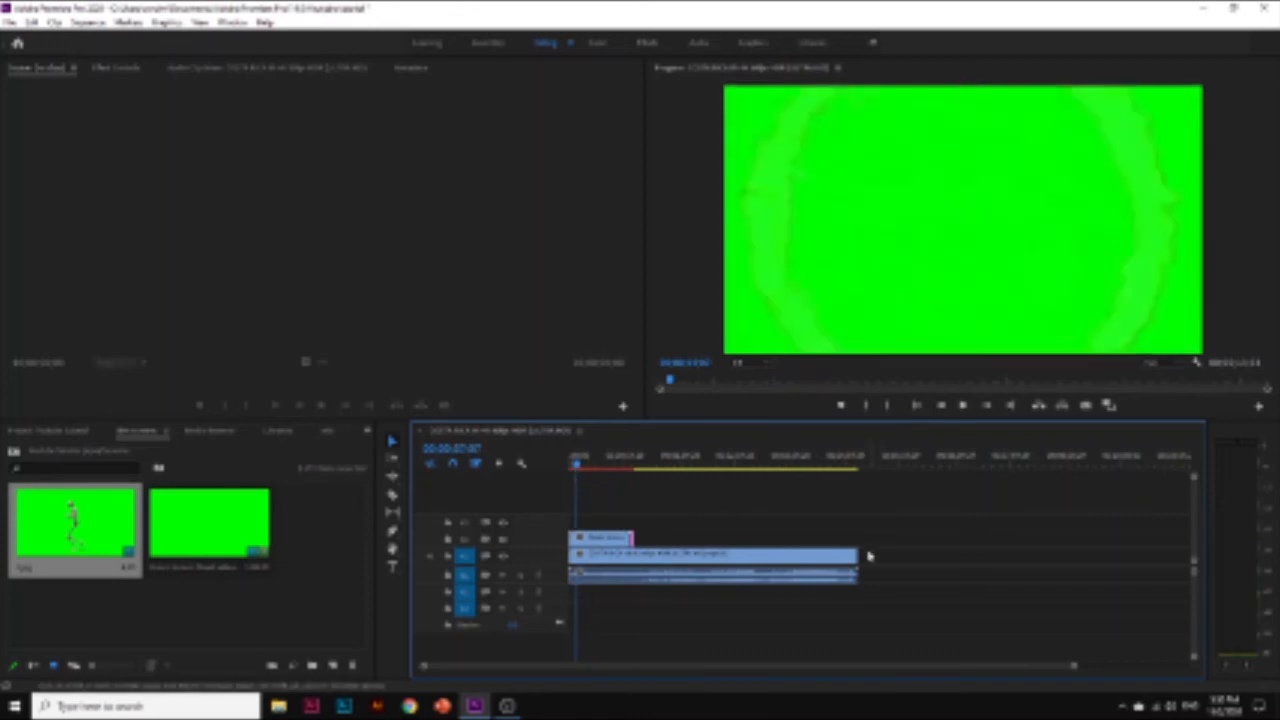
pyautogui.moveTo(856, 556); pyautogui.dragTo(632, 557)
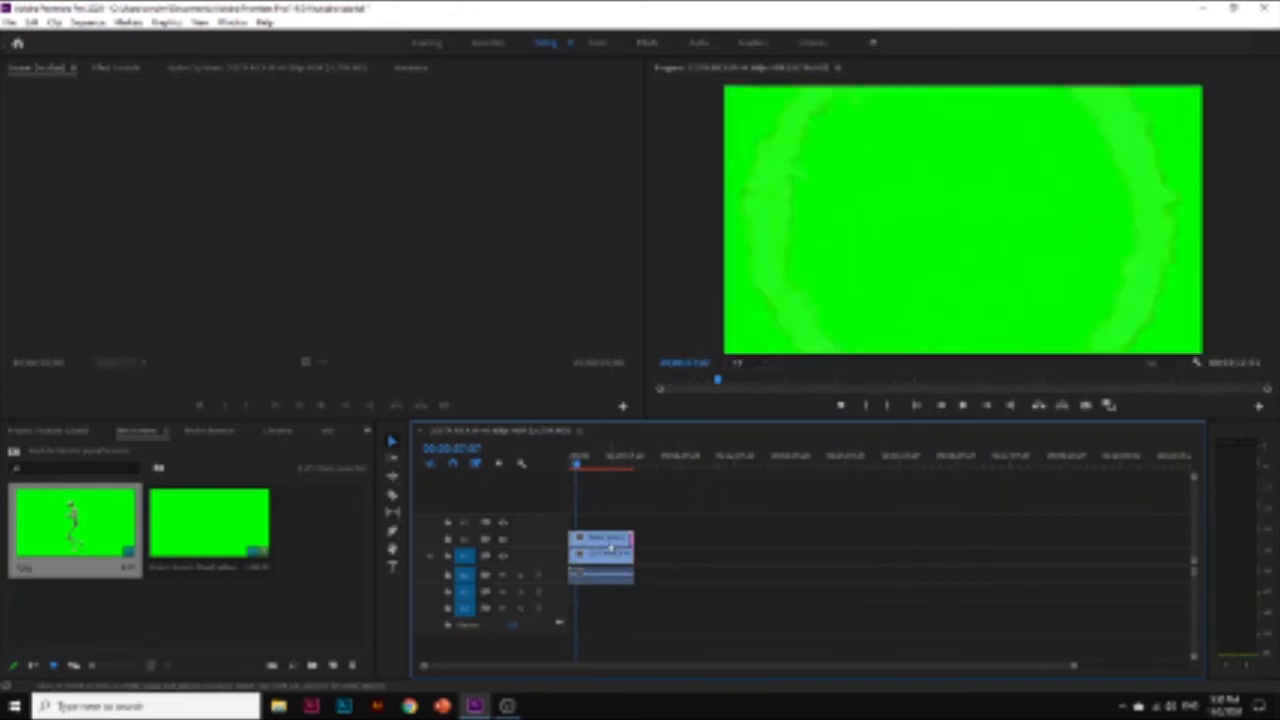
# Show the blood clip's effect controls and open the effects list ready for a search
pyautogui.click(114, 70)
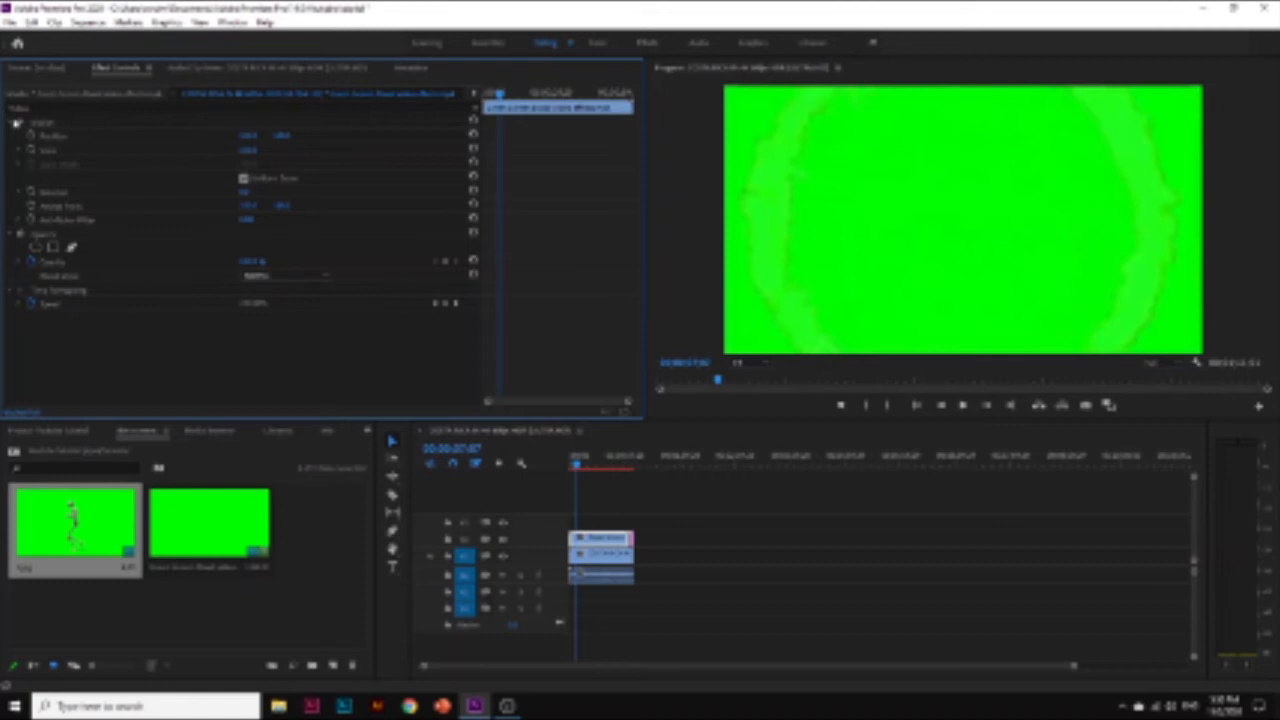
pyautogui.click(364, 437)
pyautogui.click(365, 436)
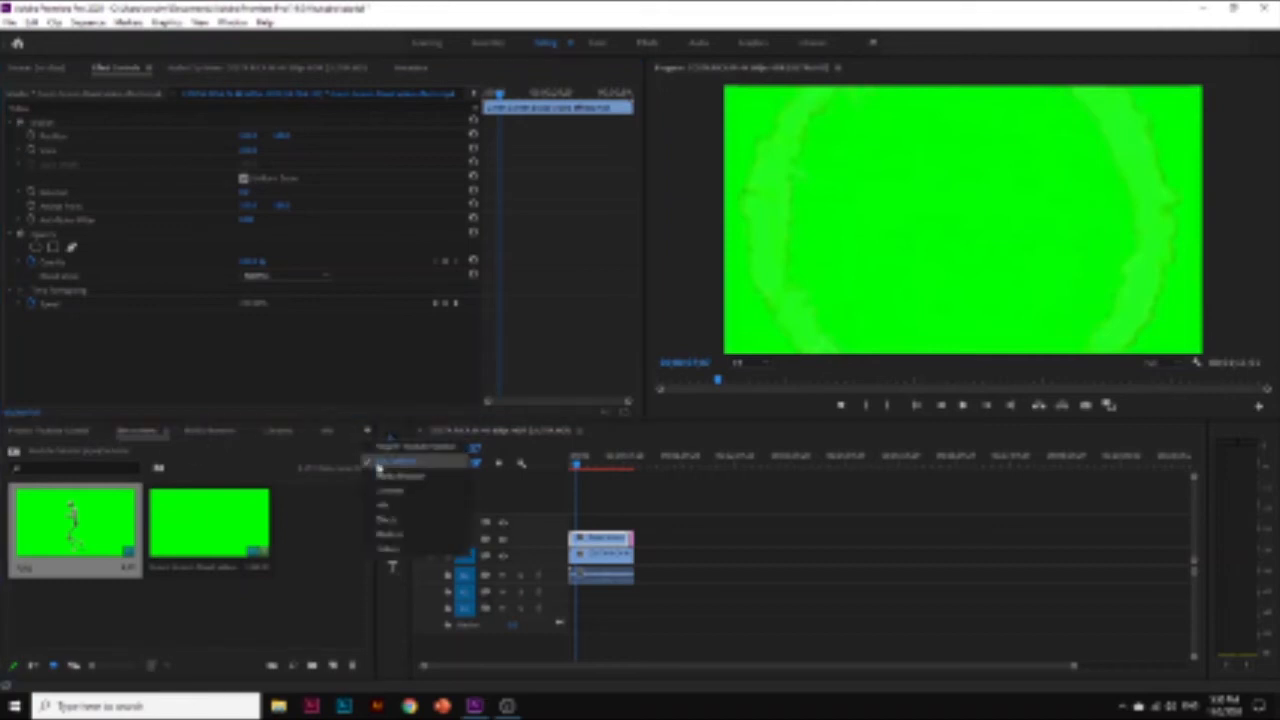
pyautogui.click(386, 519)
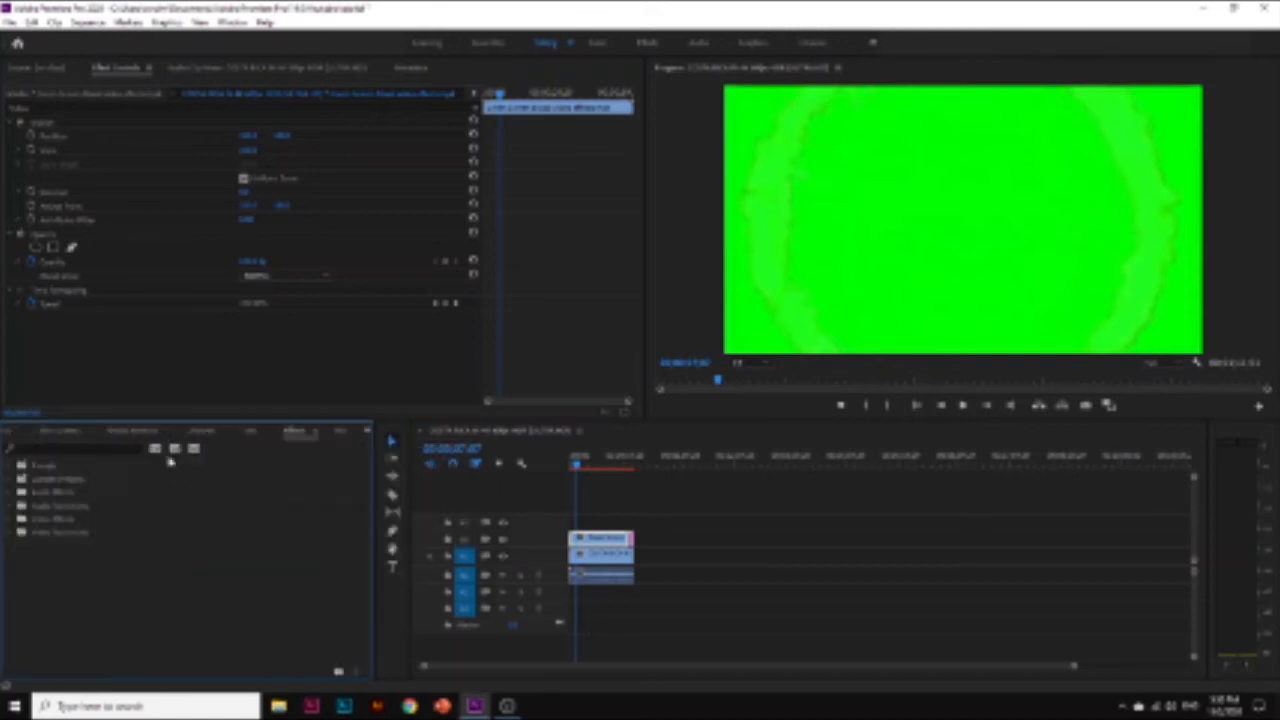
pyautogui.click(82, 448)
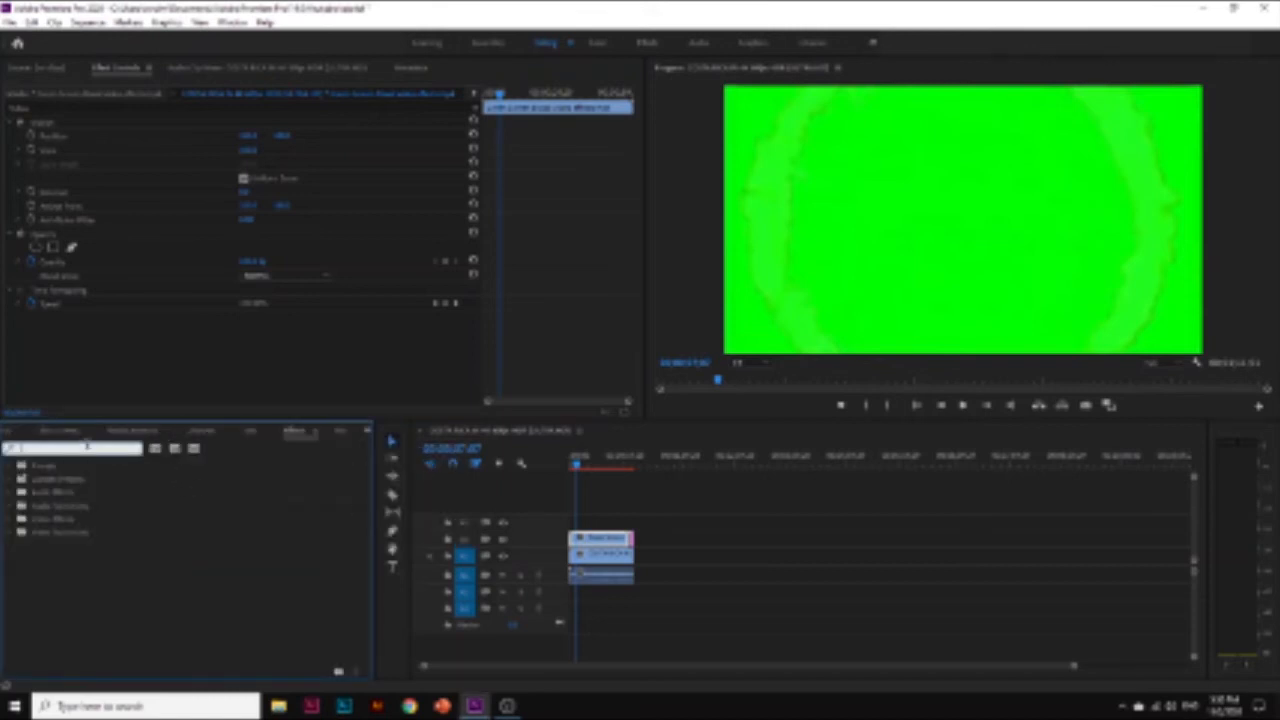
pyautogui.write('chroma')
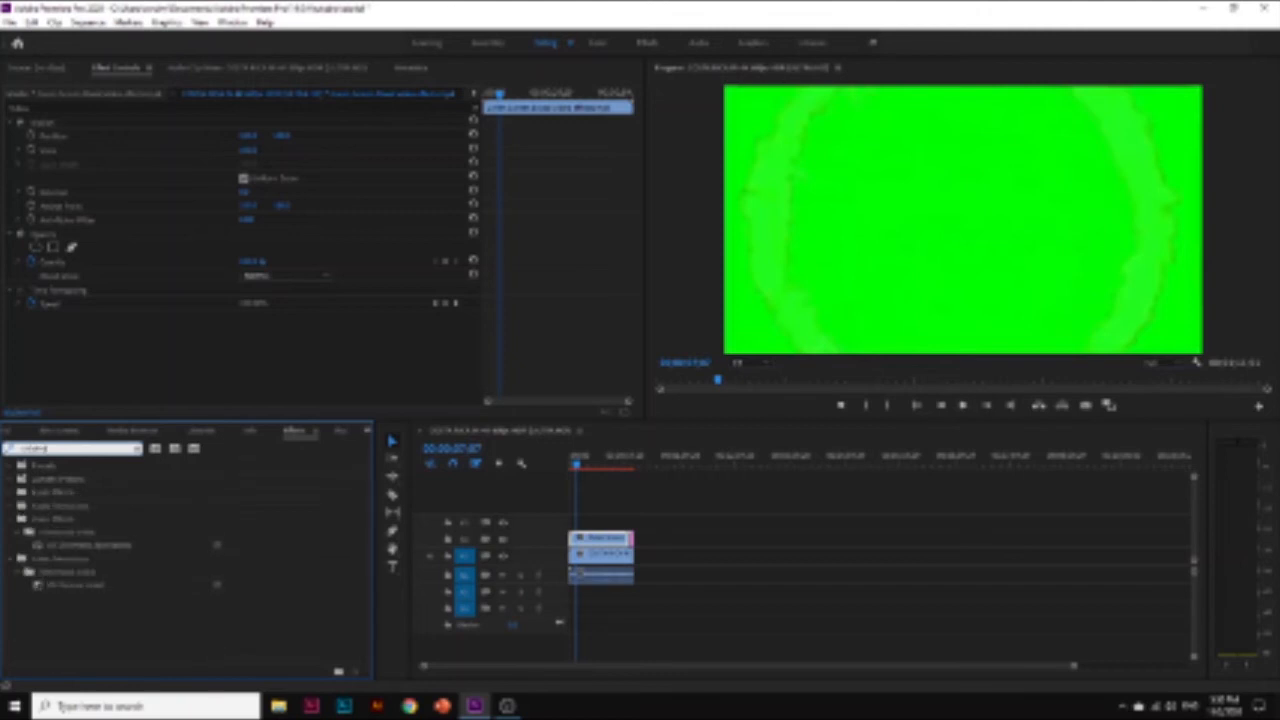
pyautogui.press('BackSpace')
pyautogui.press('BackSpace')
pyautogui.press('BackSpace')
pyautogui.press('BackSpace')
pyautogui.press('BackSpace')
pyautogui.press('BackSpace')
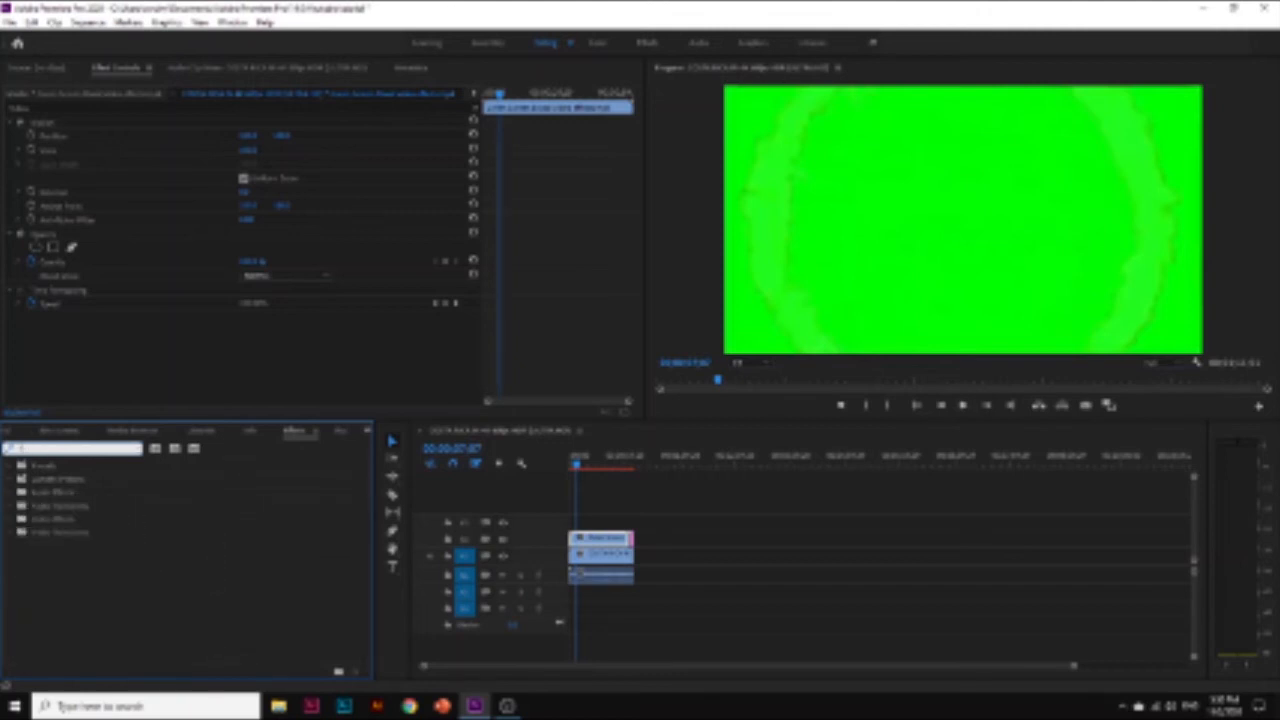
# Search the effects list for a keying effect and browse through the presets and effects it lists
pyautogui.write('greeke')
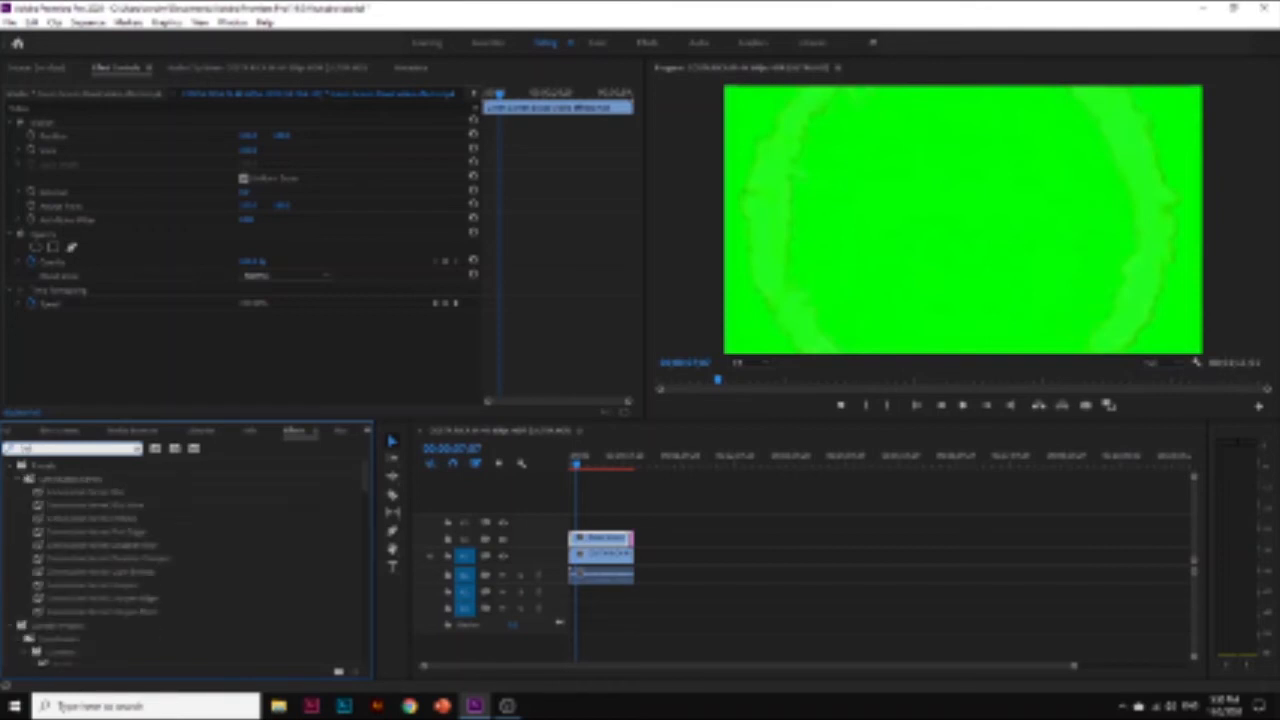
pyautogui.press('BackSpace')
pyautogui.press('BackSpace')
pyautogui.write('u')
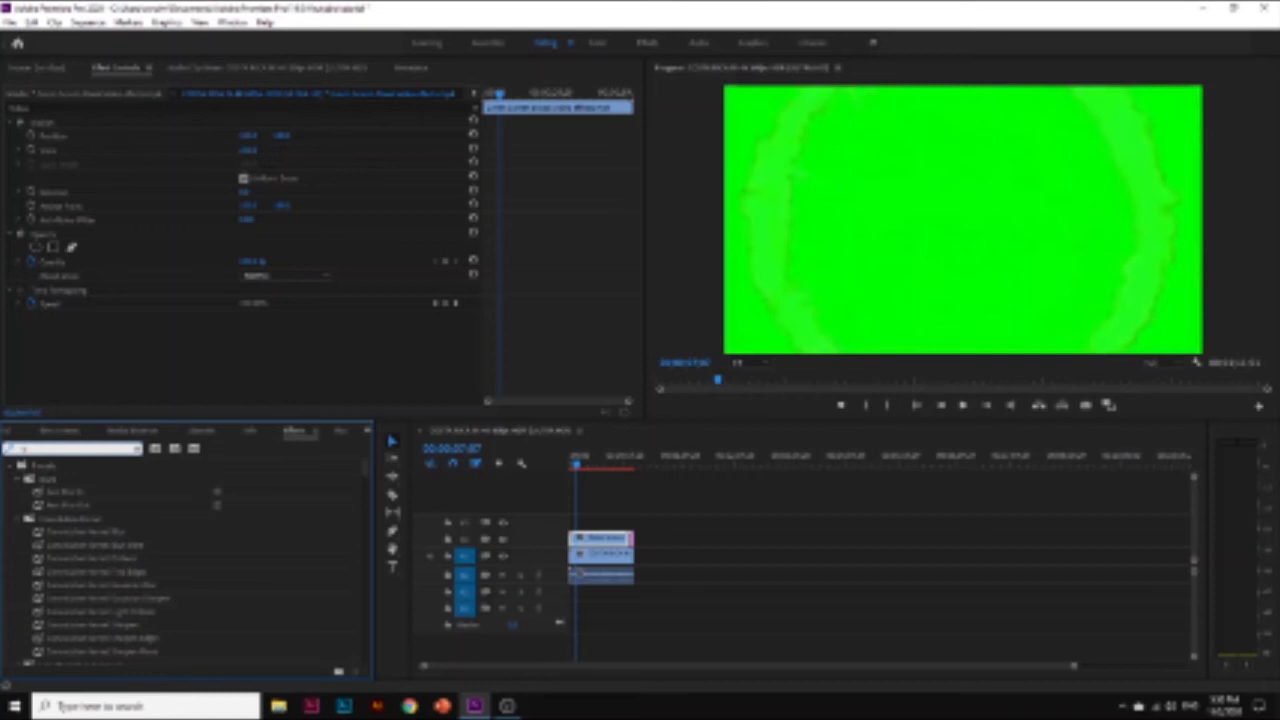
pyautogui.write('l')
pyautogui.scroll(-5, 70, 603)
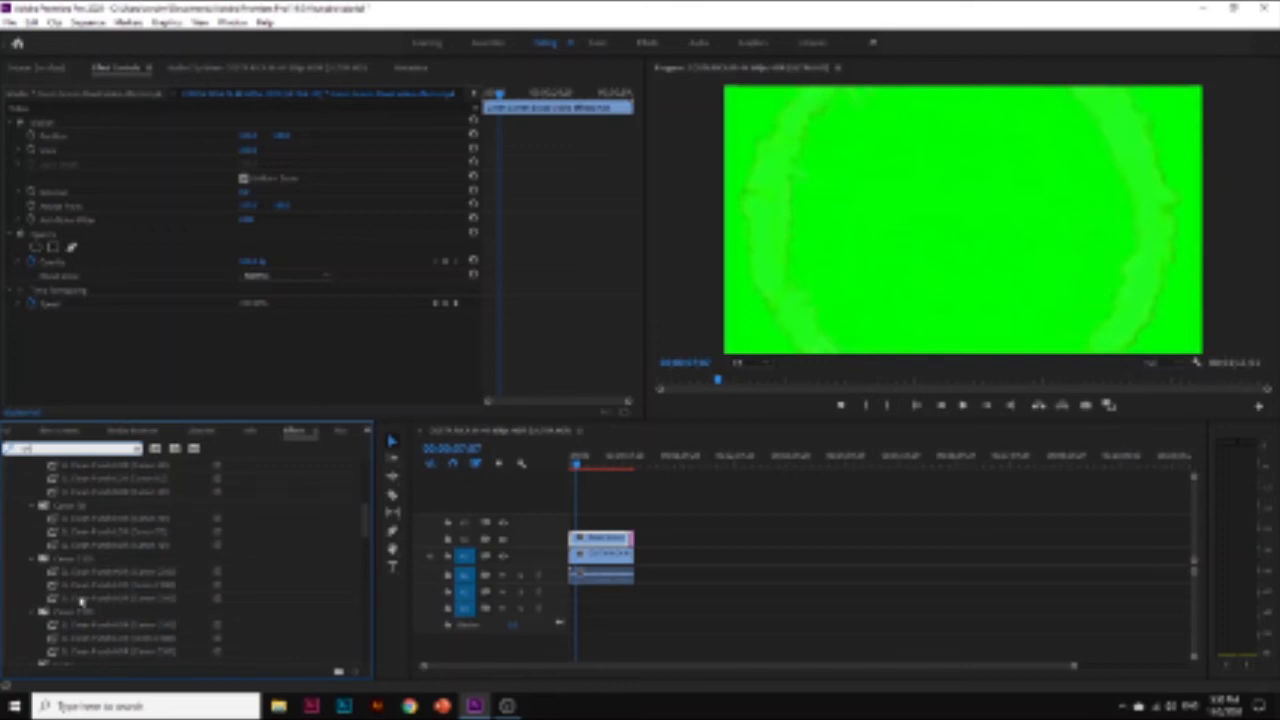
pyautogui.write('t')
pyautogui.press('BackSpace')
pyautogui.press('BackSpace')
pyautogui.scroll(-4, 130, 554)
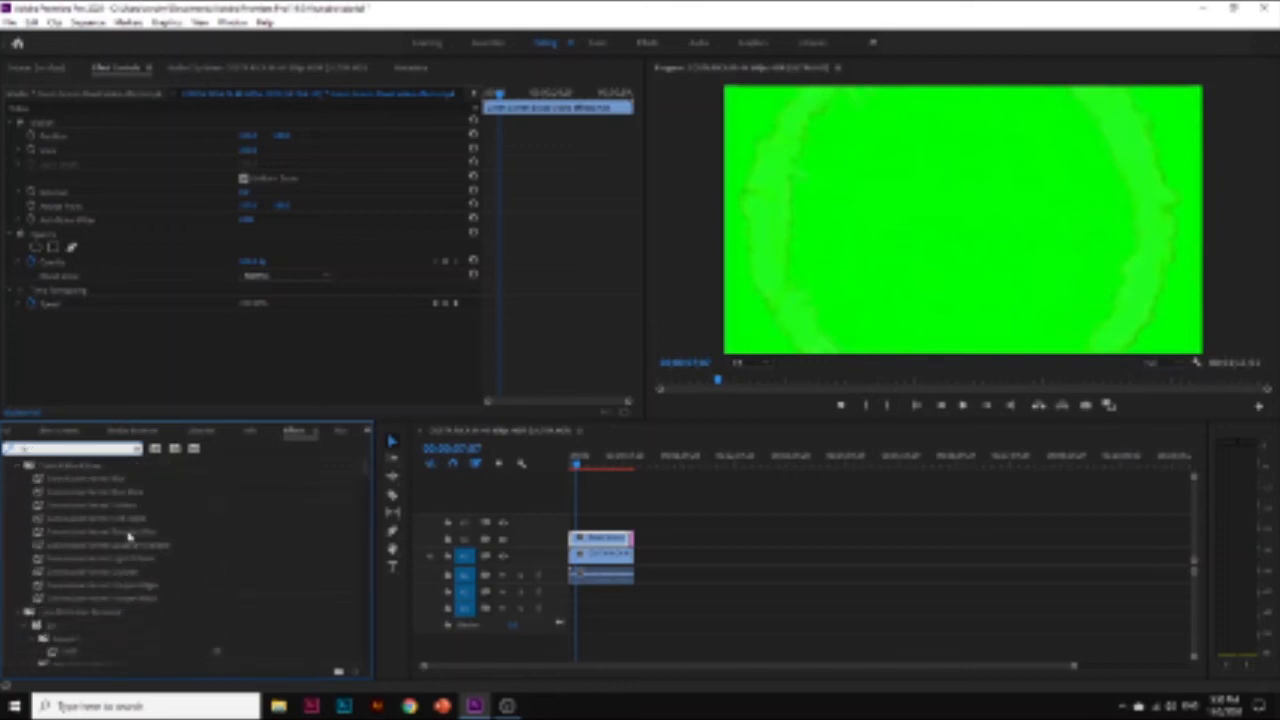
pyautogui.scroll(-3, 128, 651)
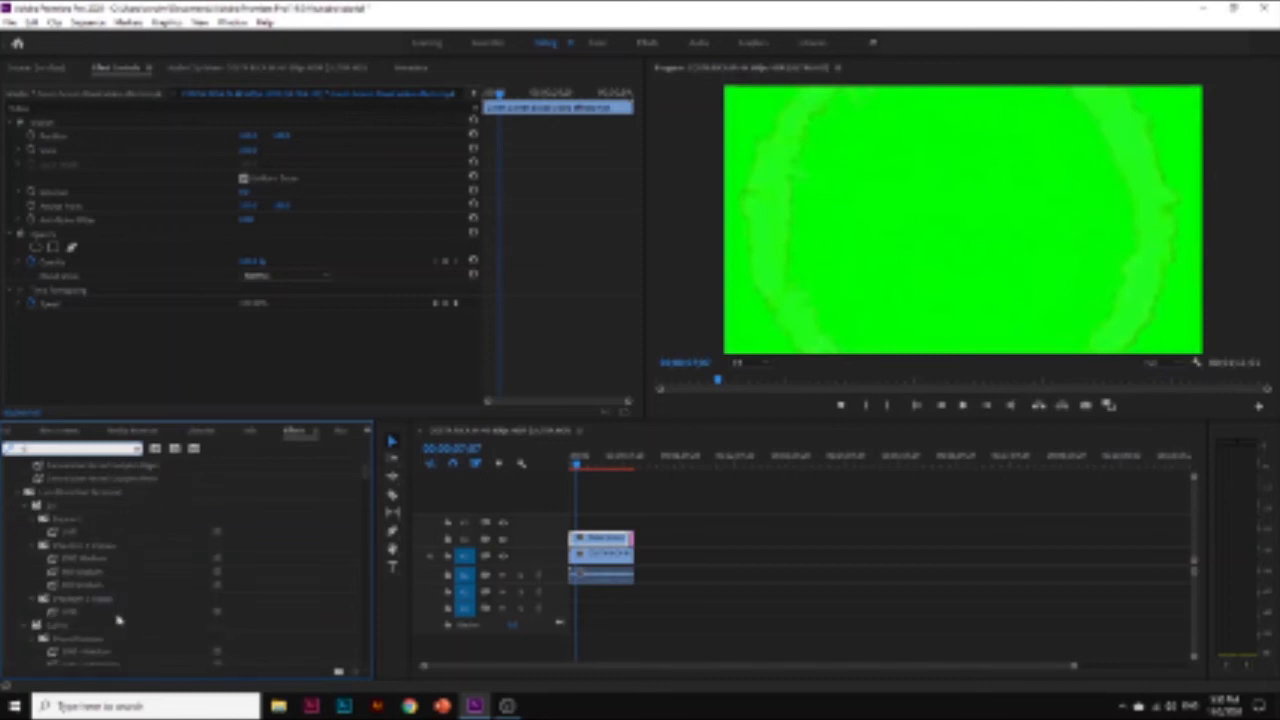
pyautogui.scroll(-4, 87, 612)
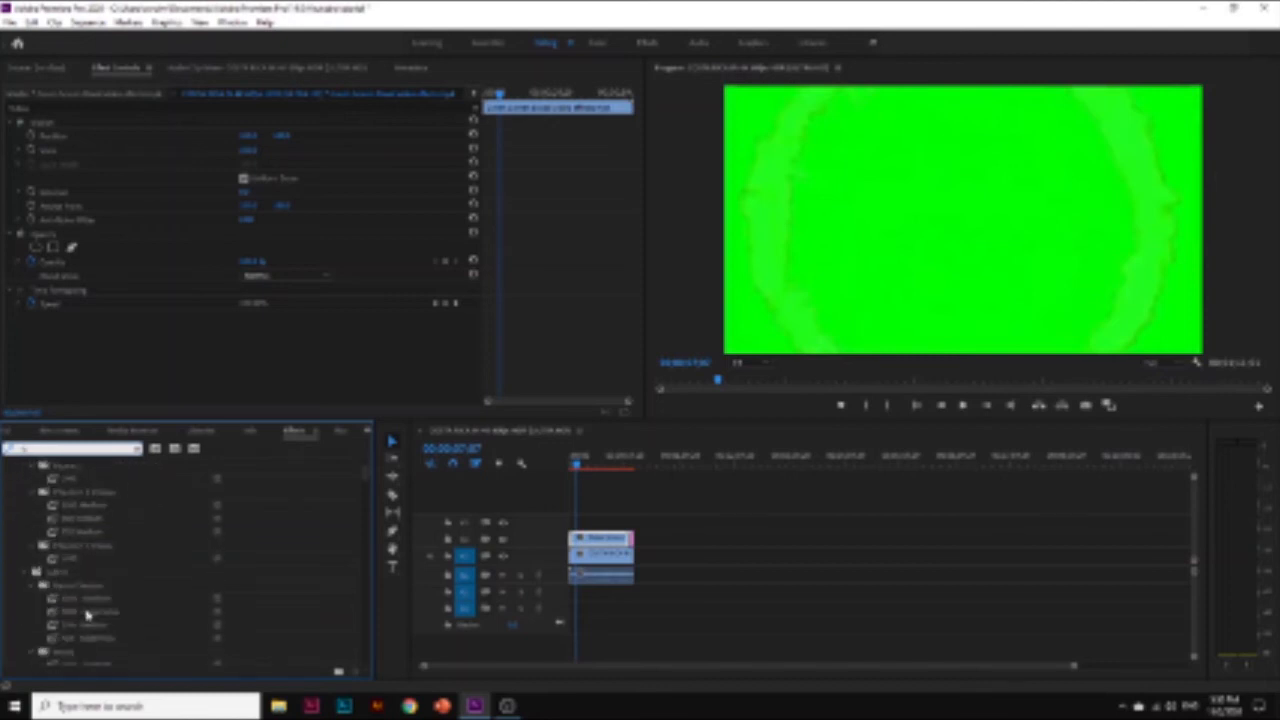
pyautogui.scroll(-6, 87, 612)
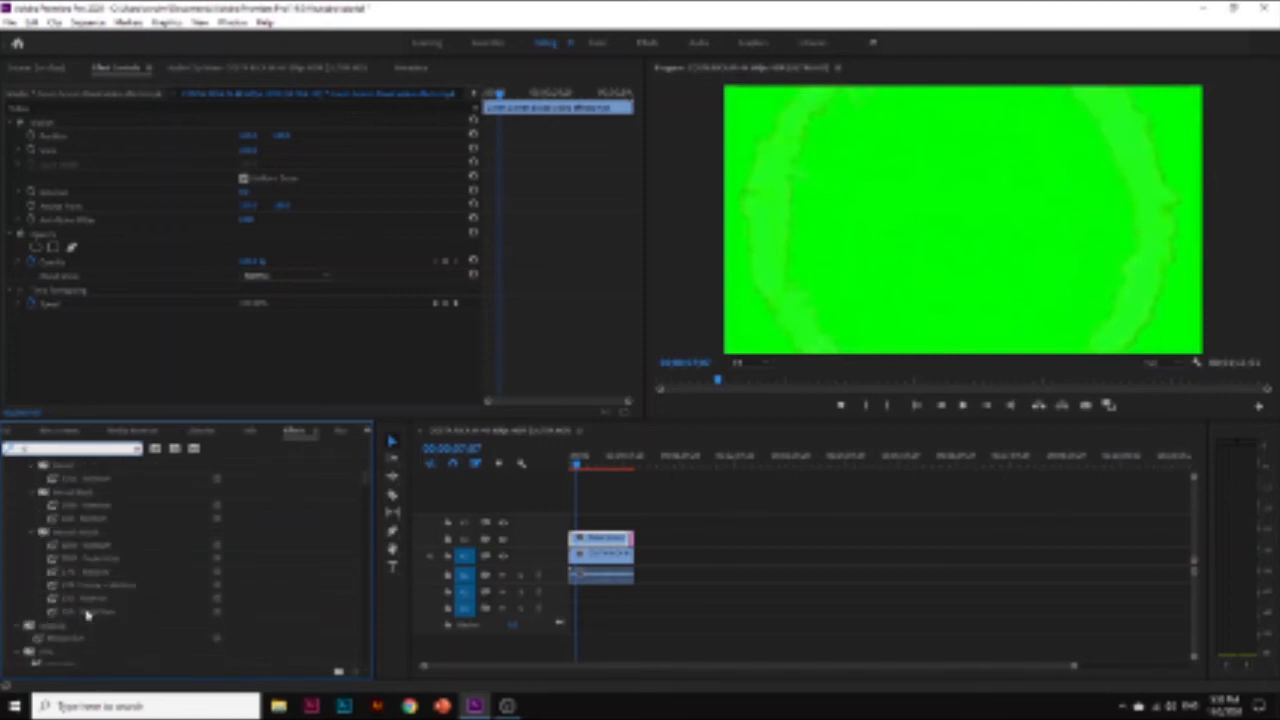
pyautogui.scroll(-6, 87, 612)
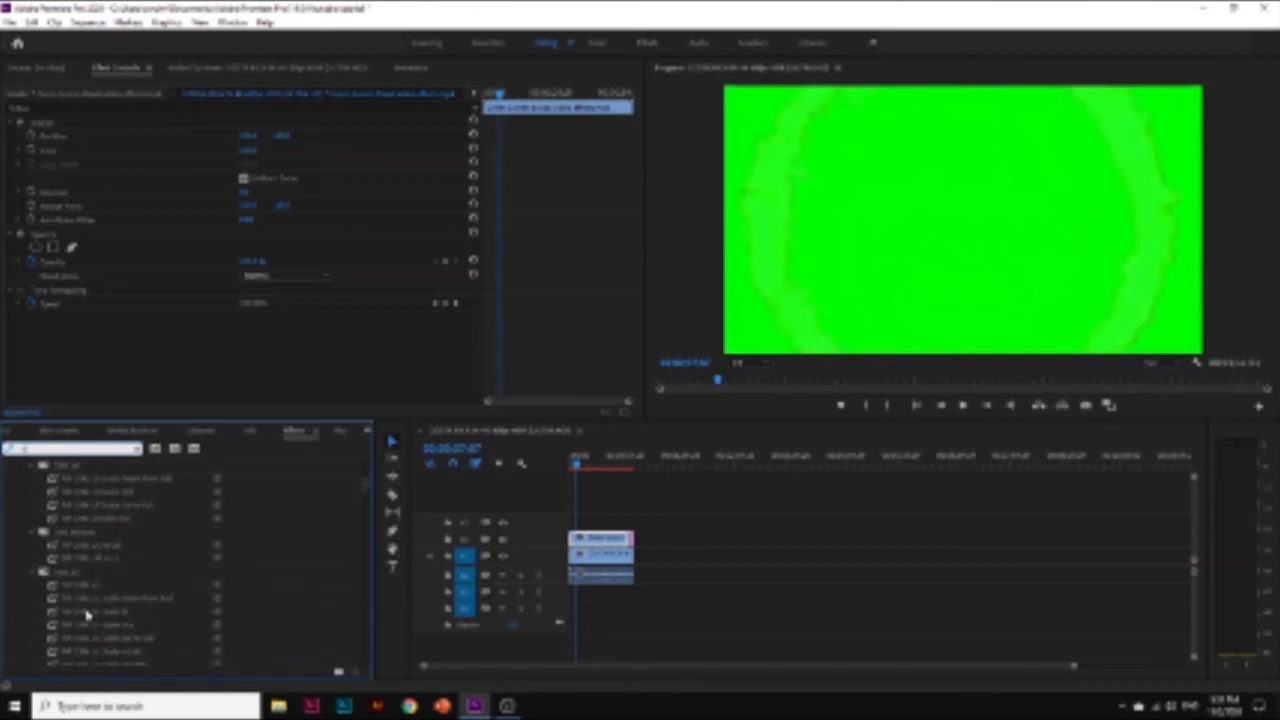
pyautogui.scroll(-3, 87, 615)
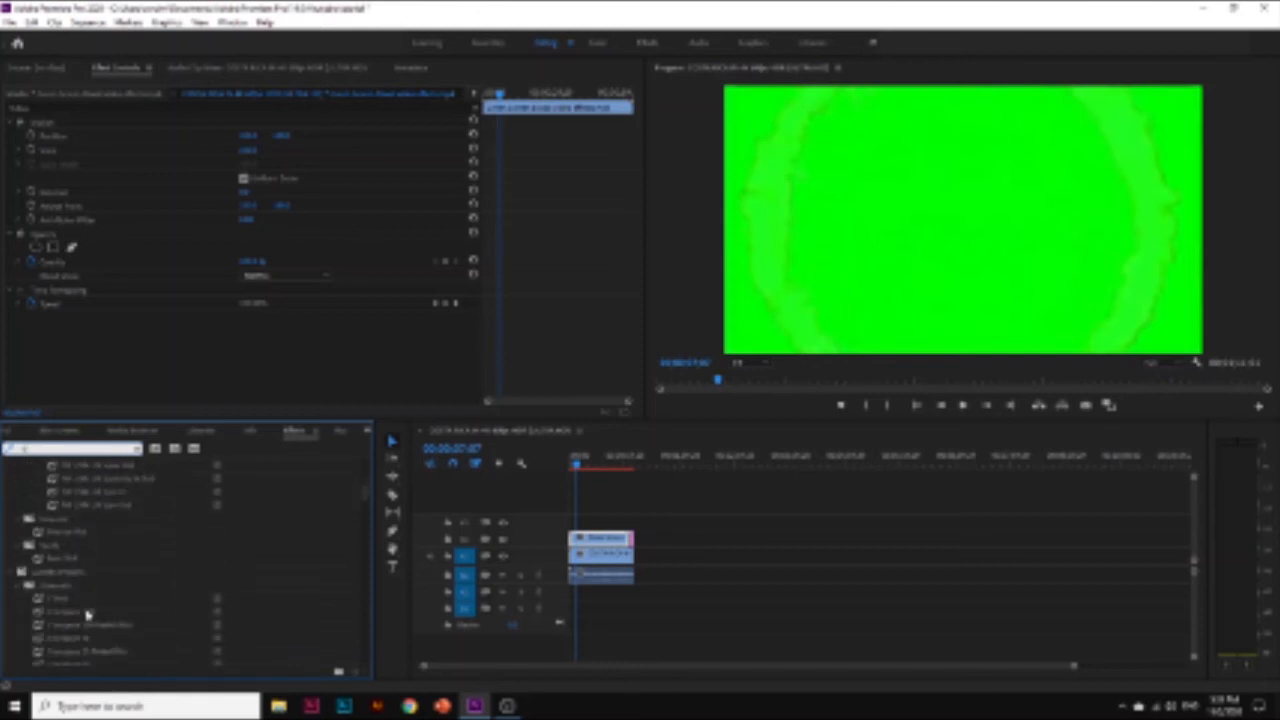
pyautogui.scroll(-6, 87, 615)
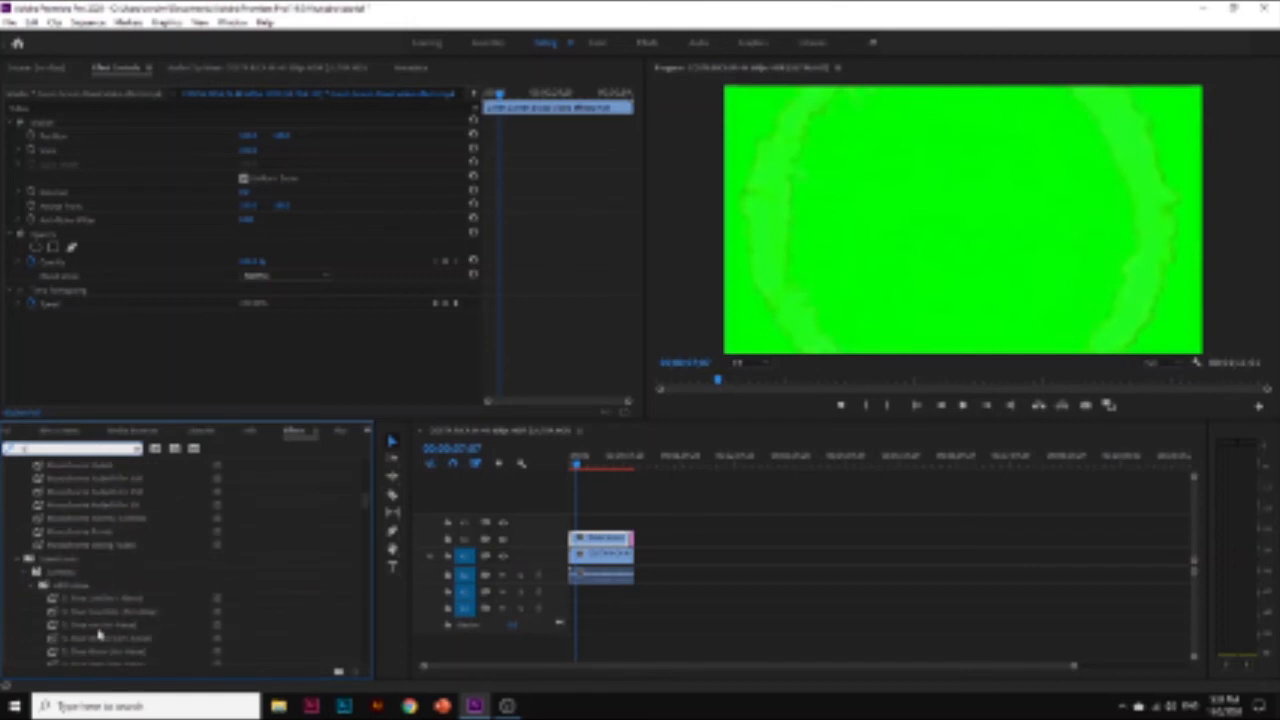
pyautogui.scroll(-5, 99, 634)
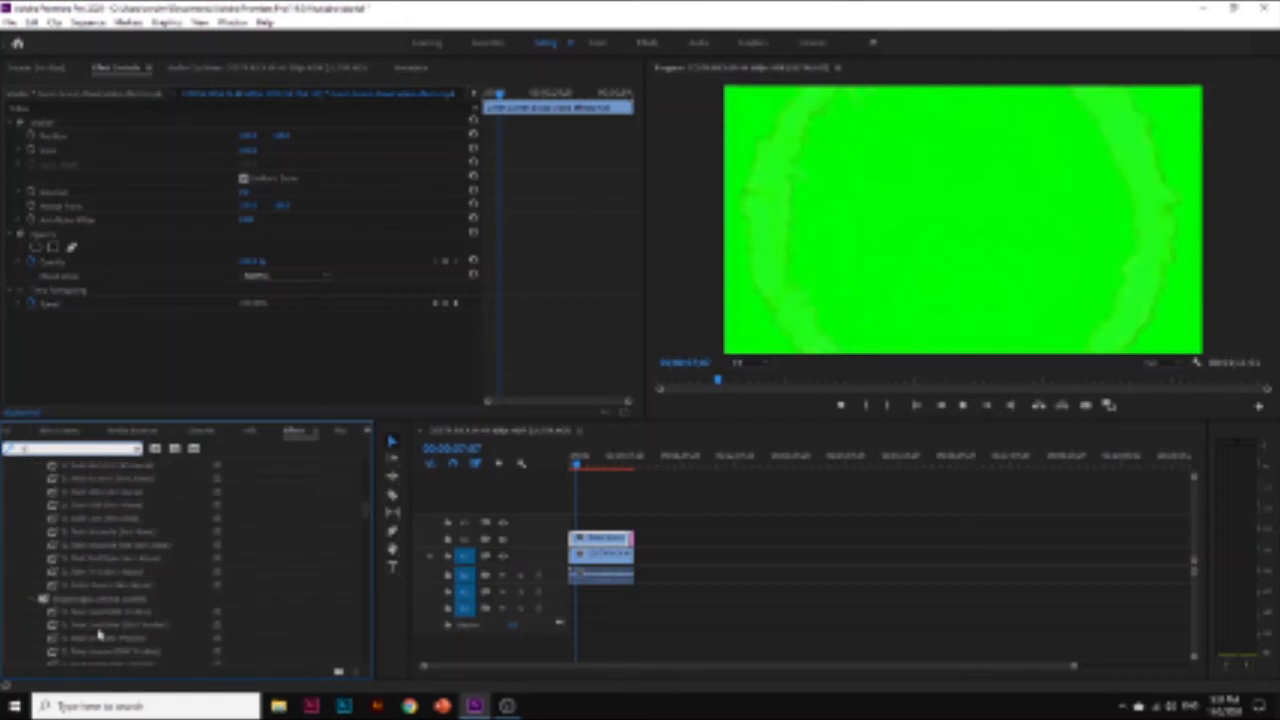
# Find the Ultra Key effect and apply it to the green-screen blood clip on the timeline
pyautogui.write('ltr')
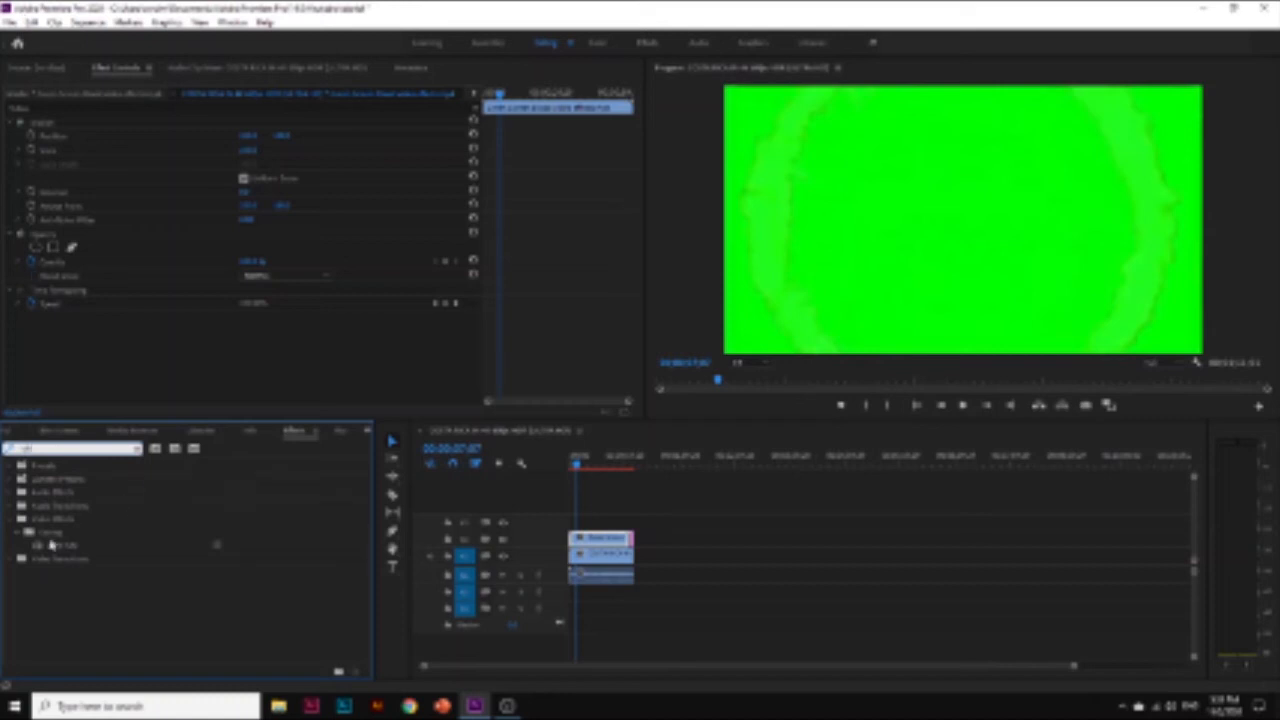
pyautogui.click(50, 545)
pyautogui.moveTo(70, 545); pyautogui.dragTo(604, 540)
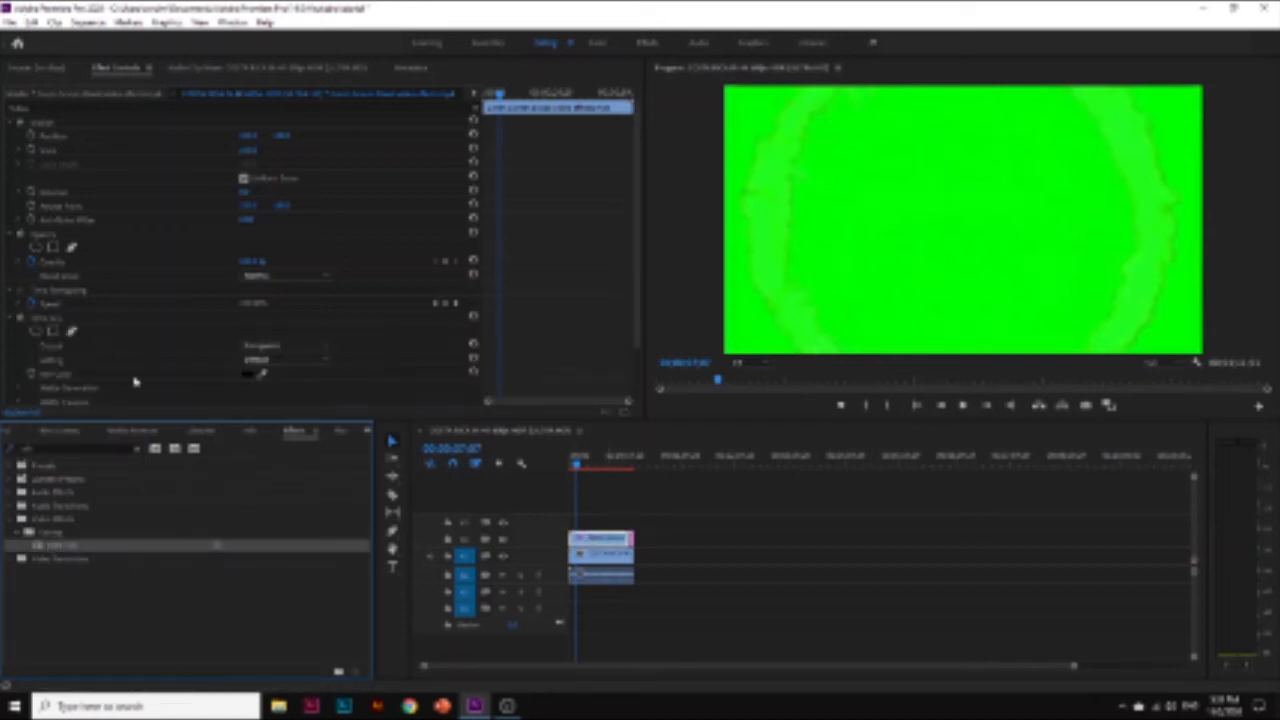
# Try bright green as the blood clip's Ultra Key colour and play the sequence to check the keying
pyautogui.click(247, 376)
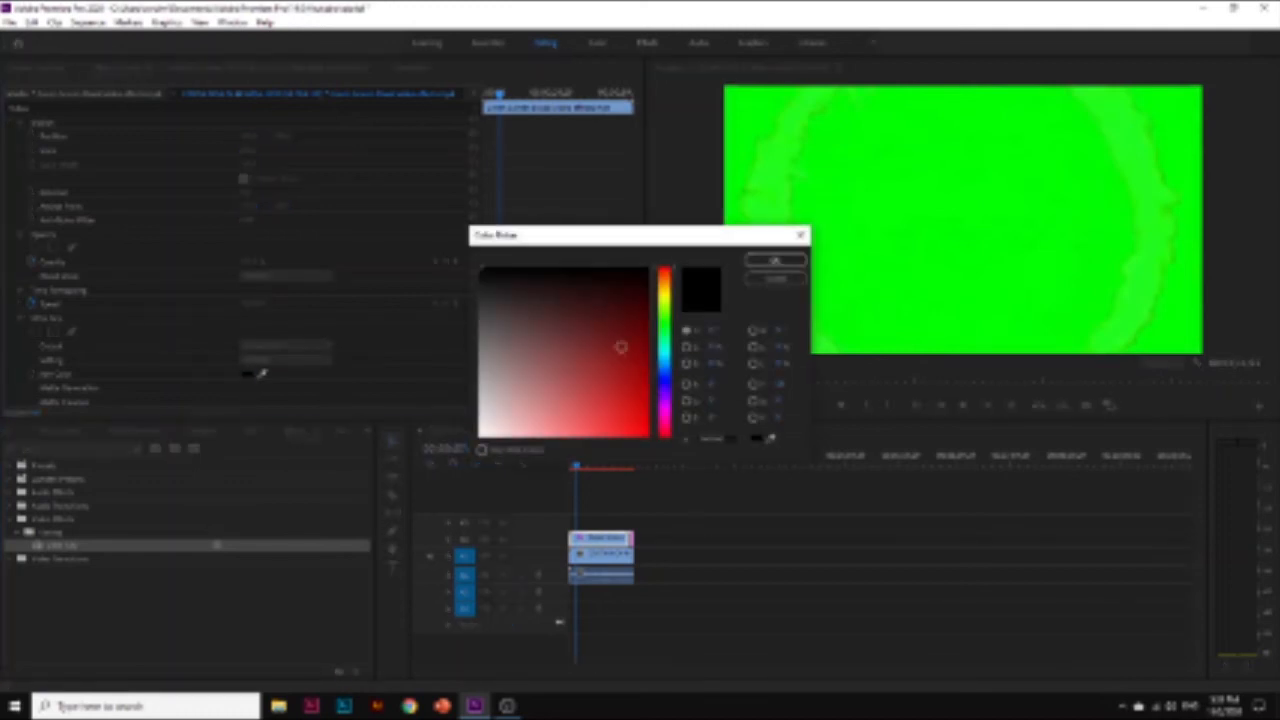
pyautogui.click(665, 329)
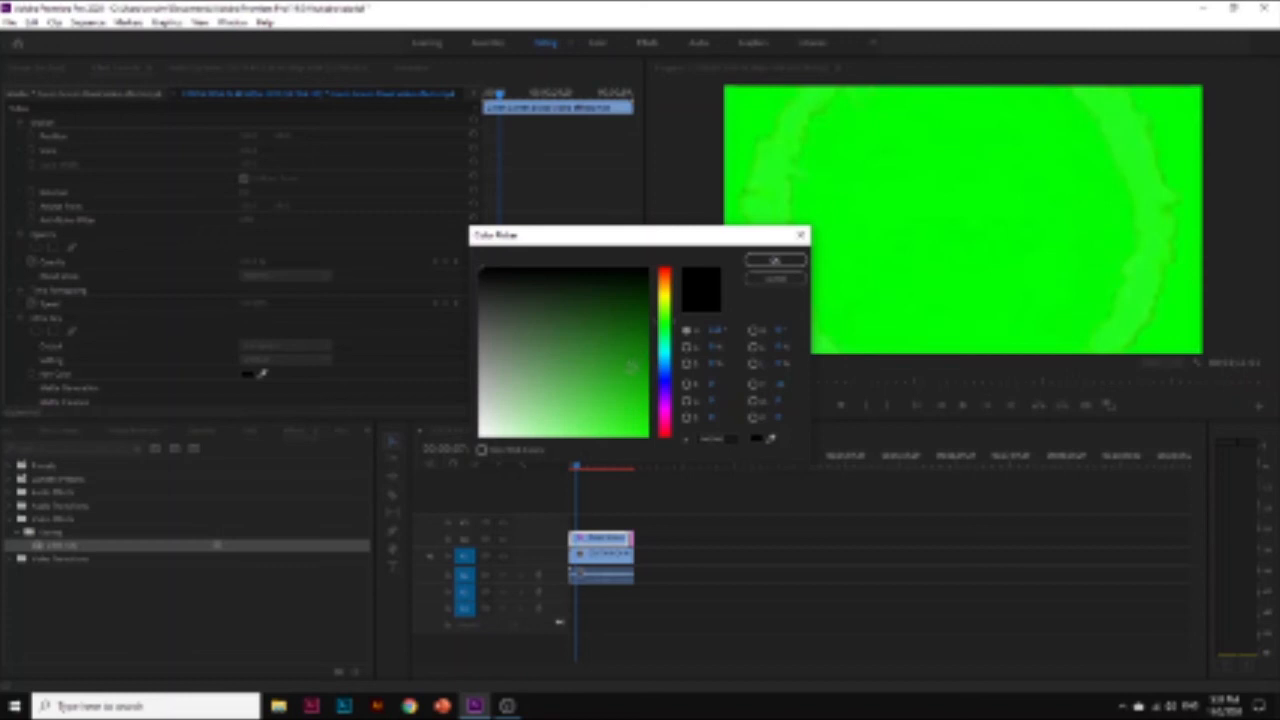
pyautogui.click(631, 367)
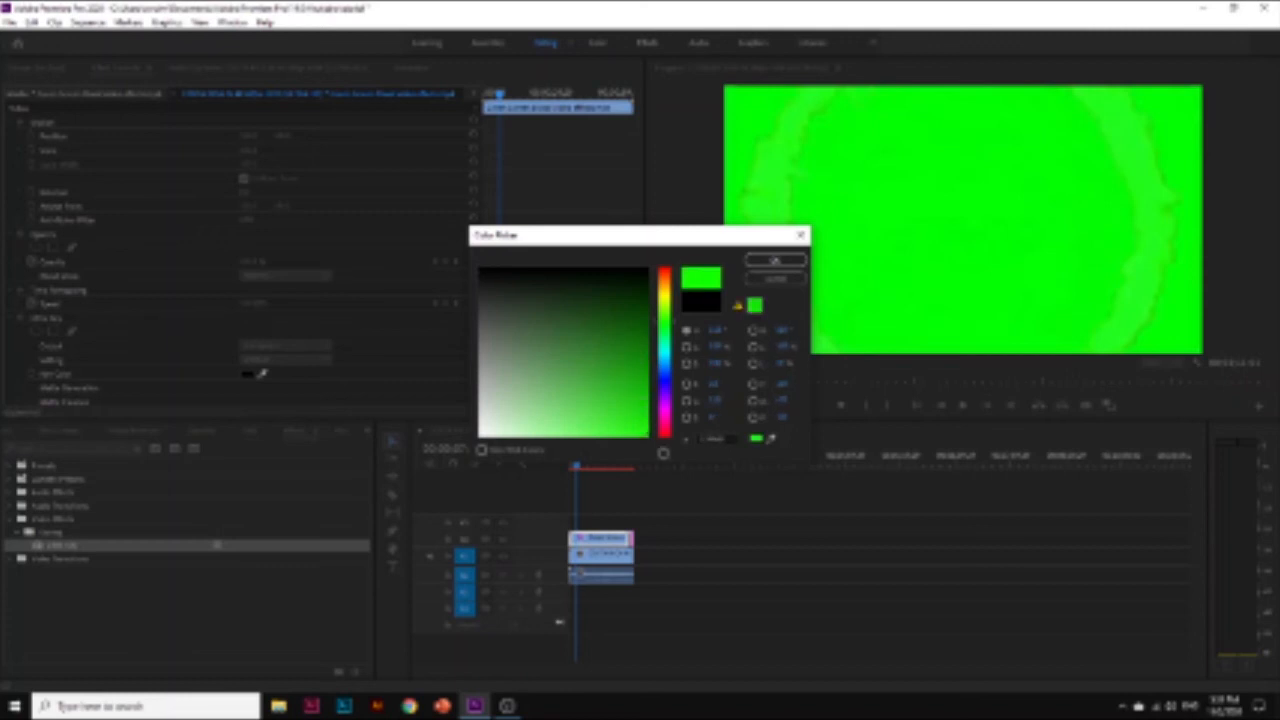
pyautogui.click(775, 261)
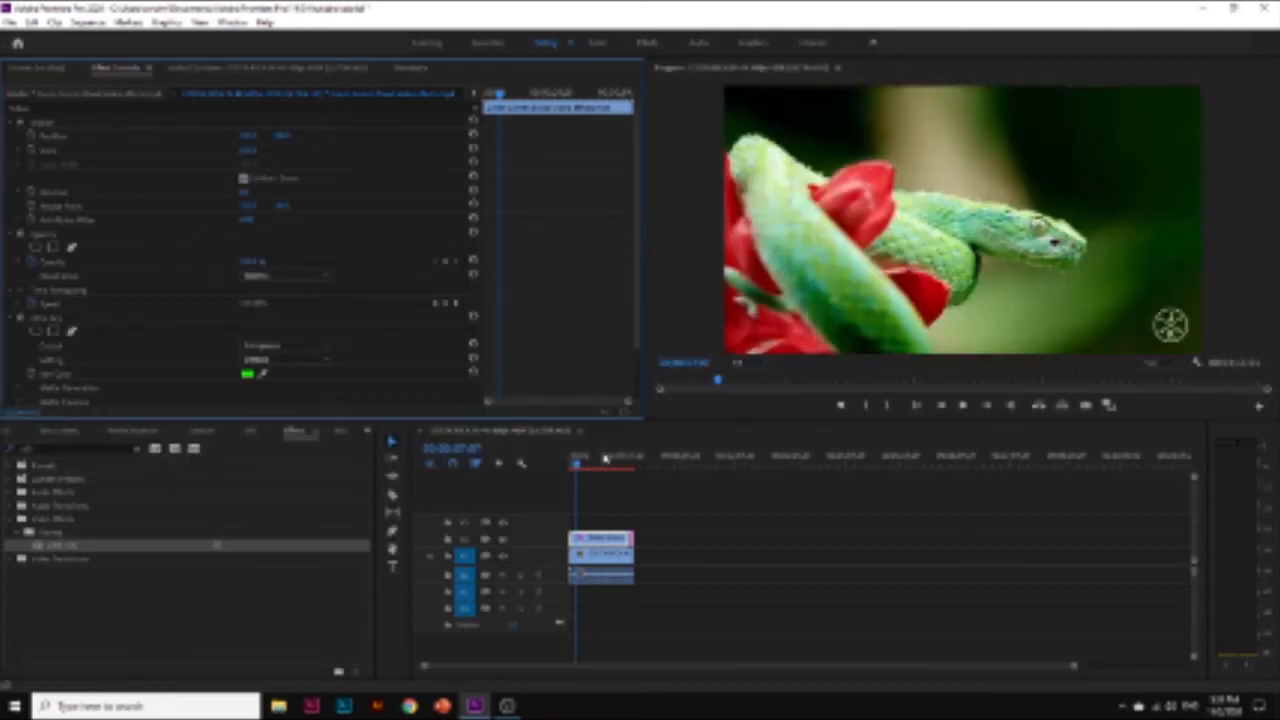
pyautogui.press('space')
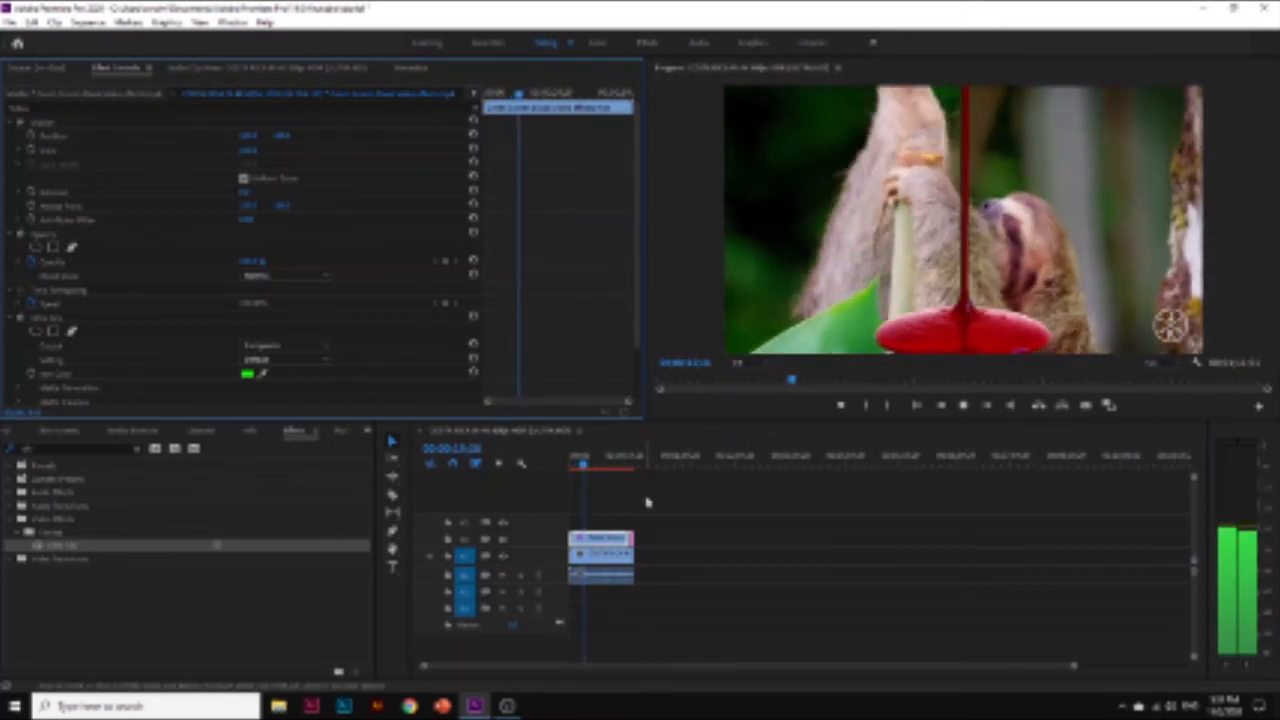
pyautogui.press('space')
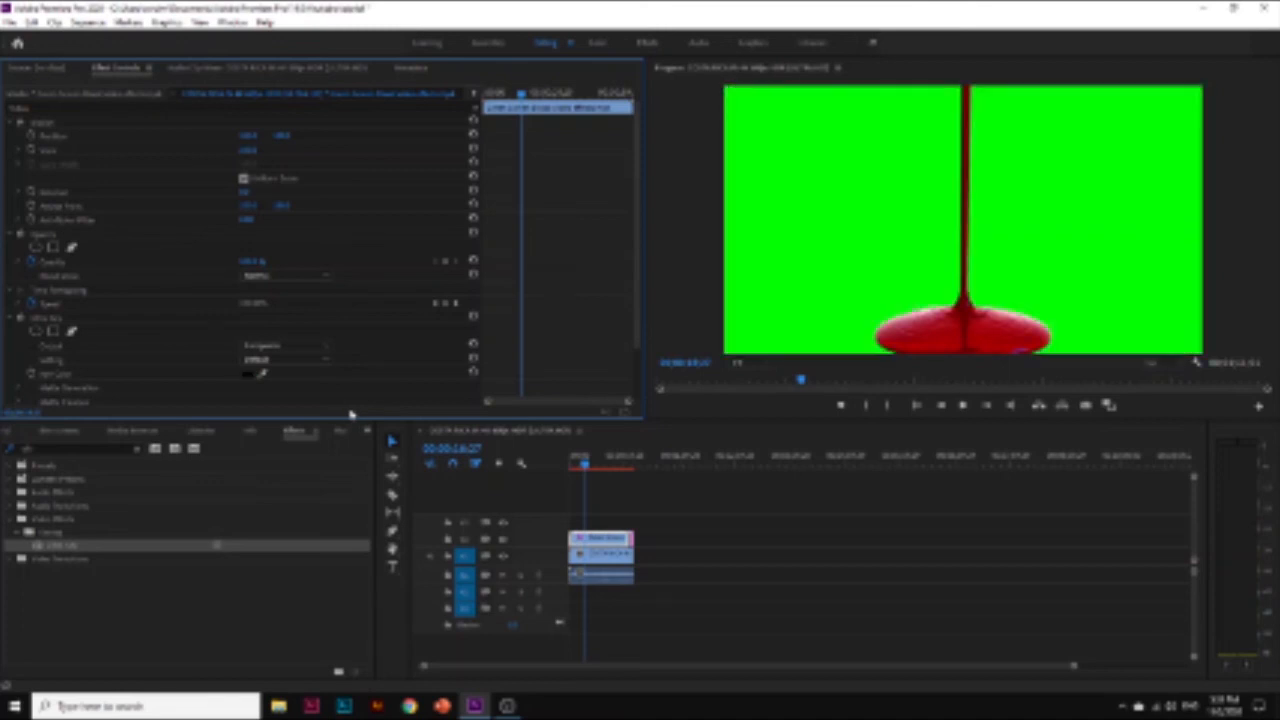
# Play ahead to a frame with blood streaks and set the blood clip's Ultra Key colour to bright green
pyautogui.click(965, 405)
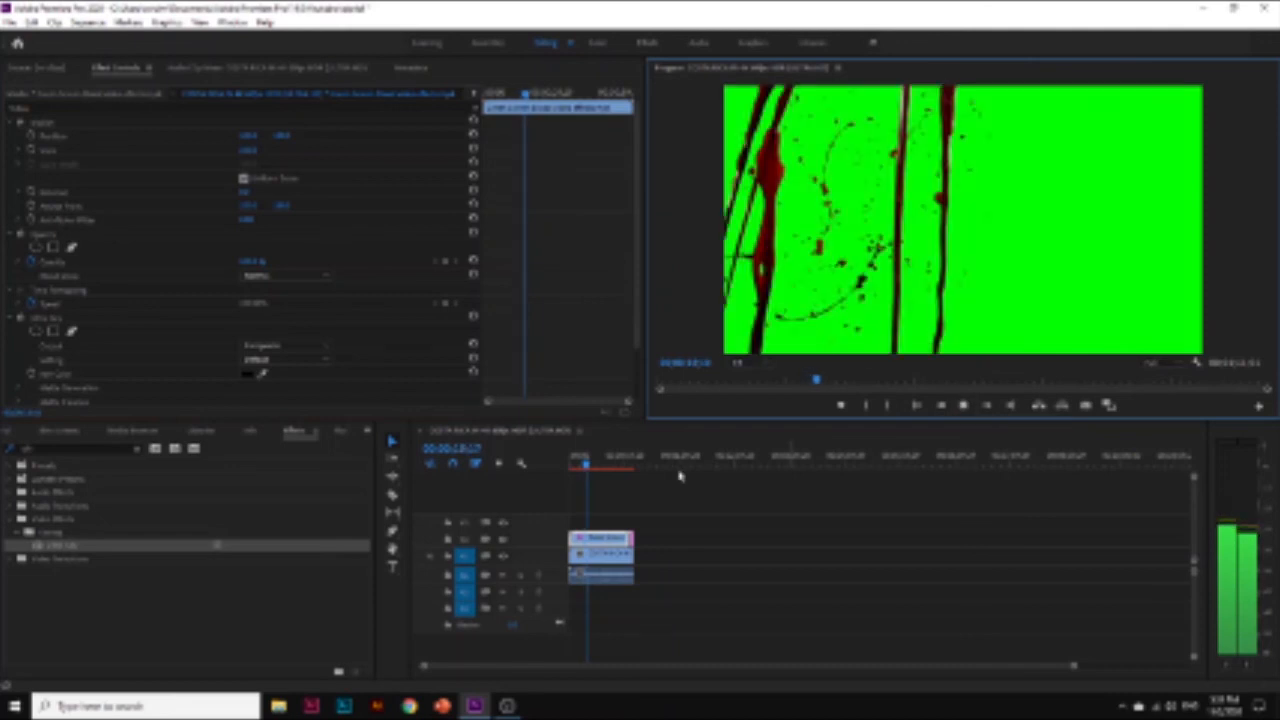
pyautogui.click(965, 407)
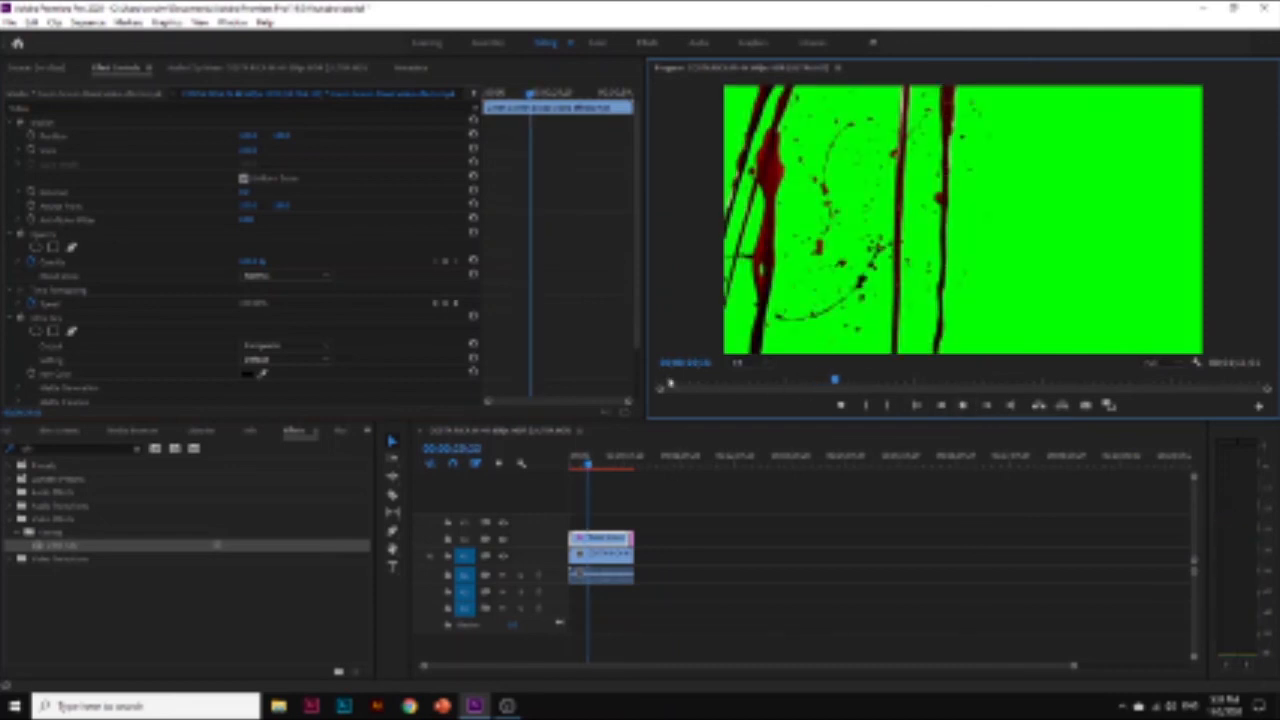
pyautogui.click(247, 375)
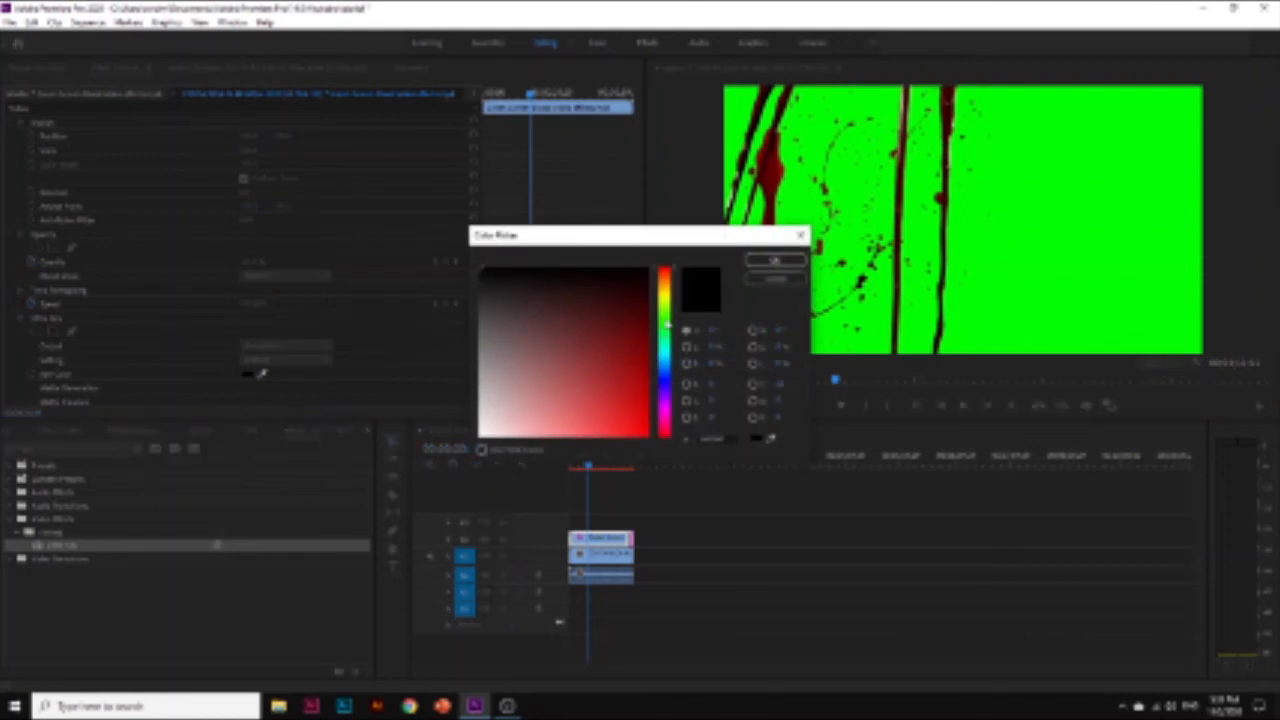
pyautogui.click(668, 324)
pyautogui.moveTo(626, 342); pyautogui.dragTo(666, 425)
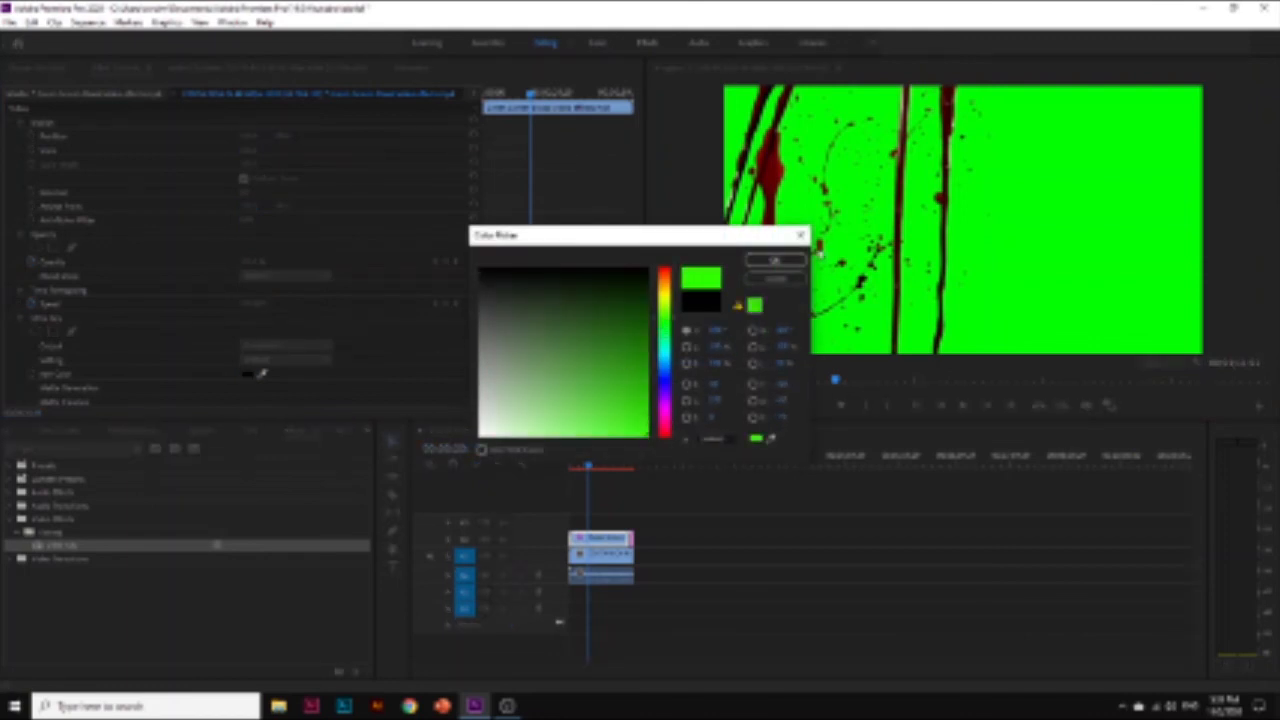
pyautogui.click(790, 261)
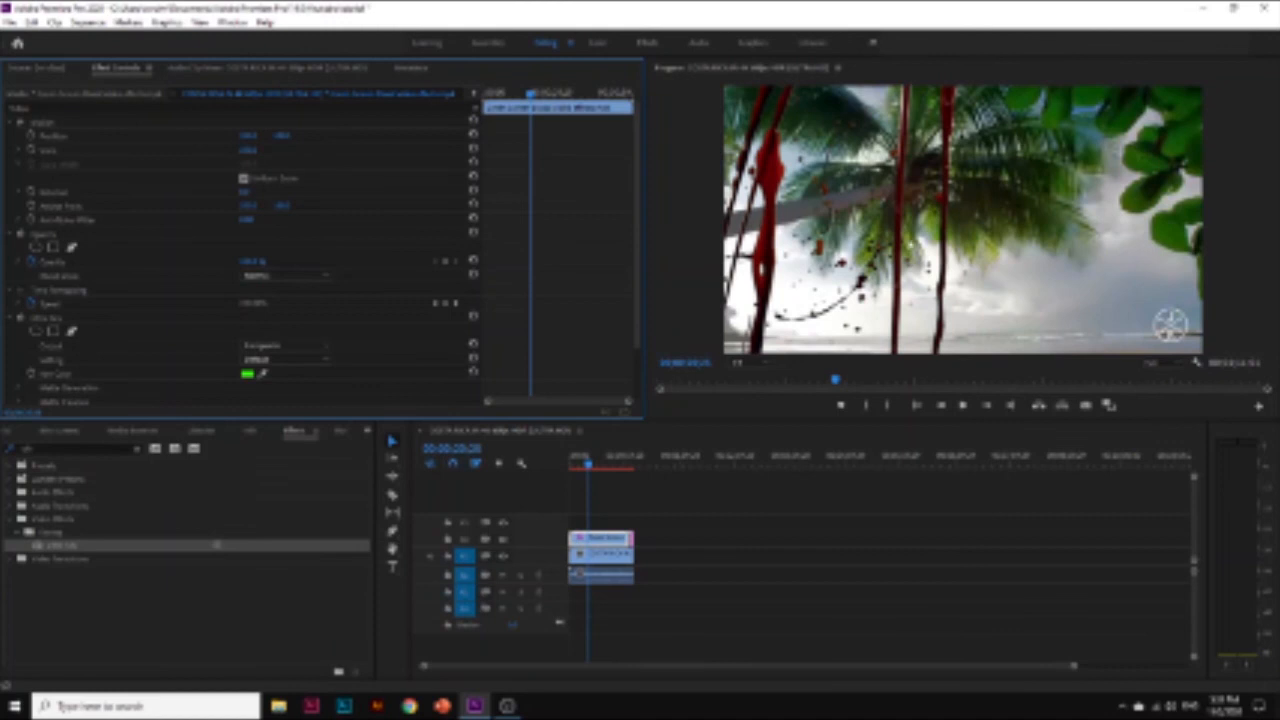
# Play the sequence at several points to check the keyed blood over the Costa Rica video
pyautogui.click(962, 406)
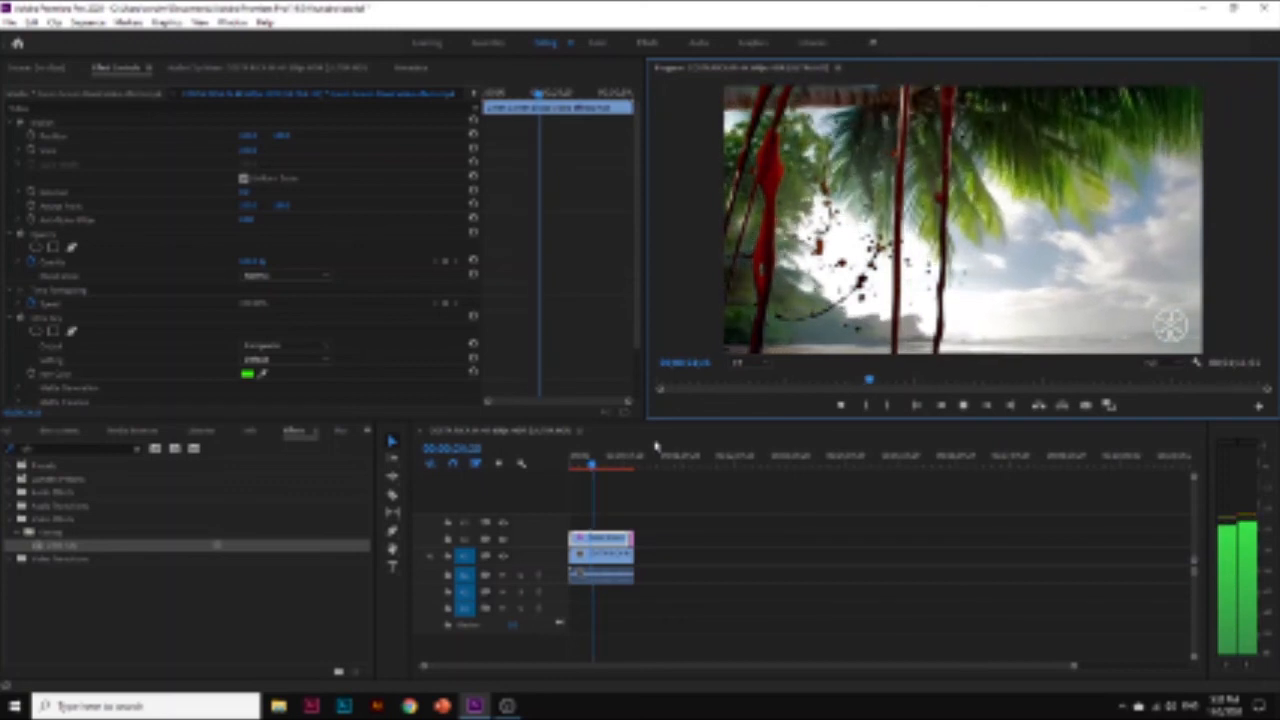
pyautogui.click(615, 480)
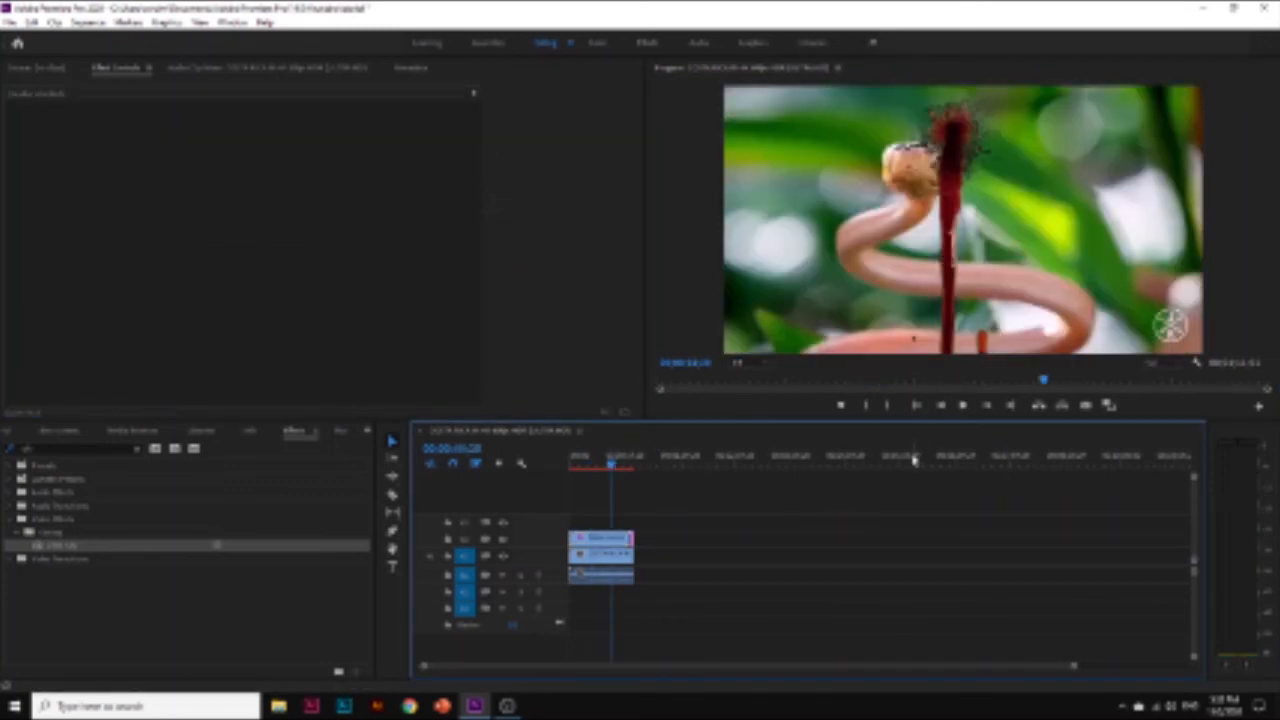
pyautogui.press('space')
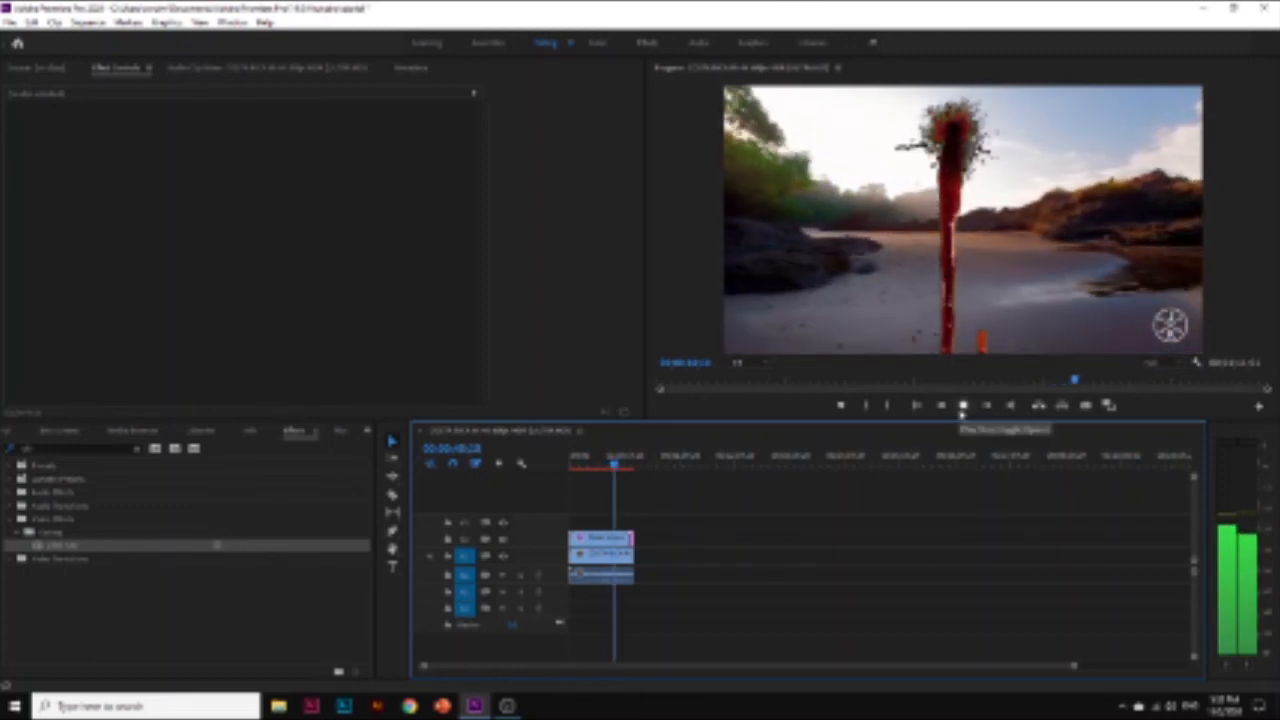
pyautogui.click(963, 405)
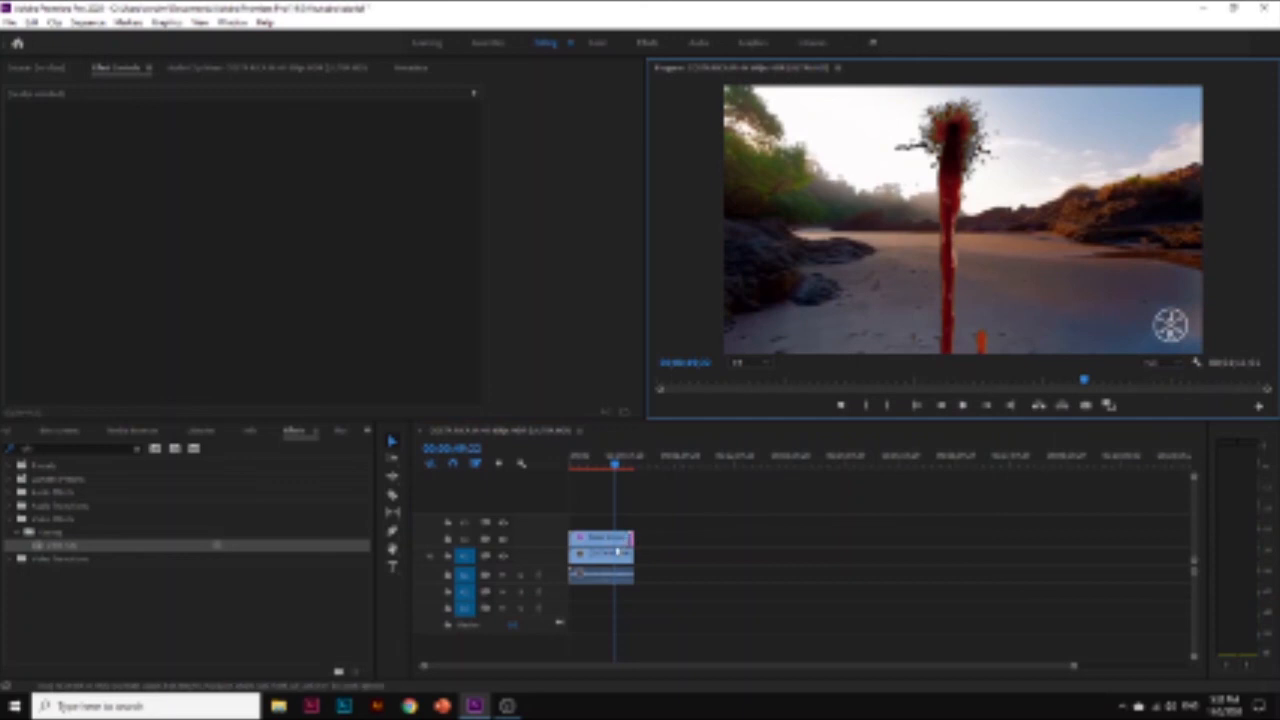
# Delete the blood clip and extend the skeleton green-screen image back to the start of the sequence
pyautogui.click(620, 545)
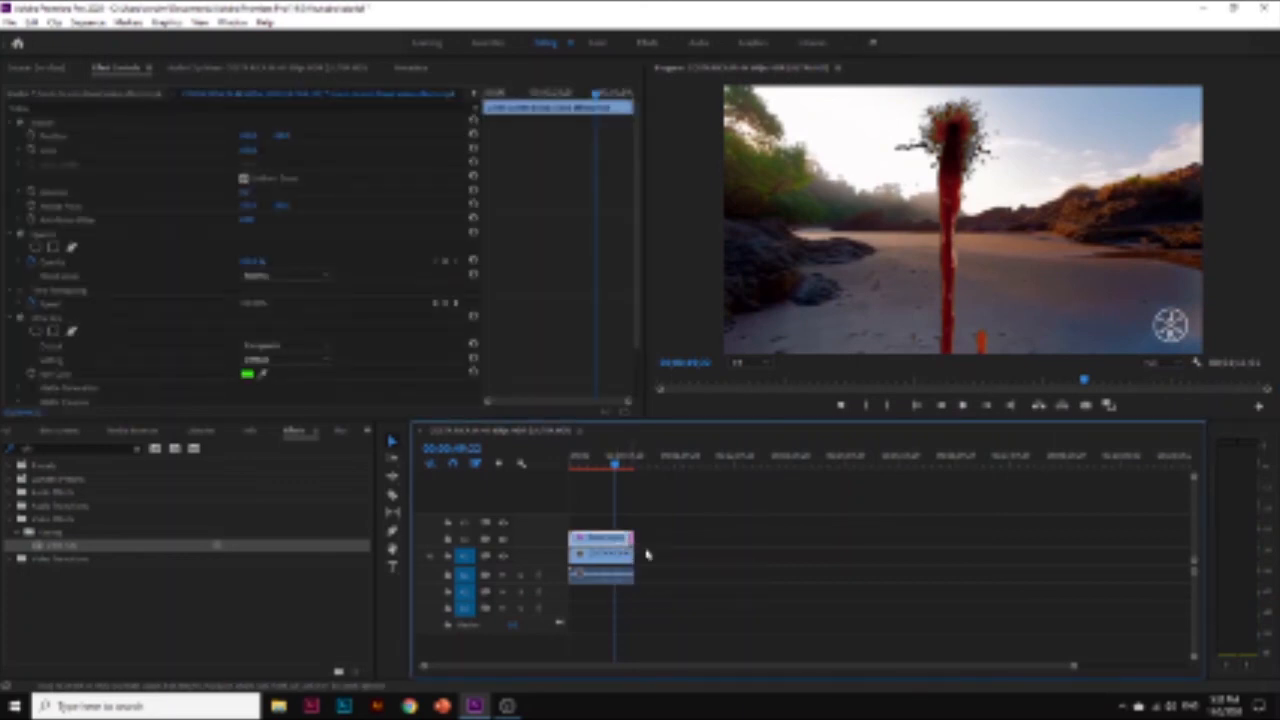
pyautogui.press('Delete')
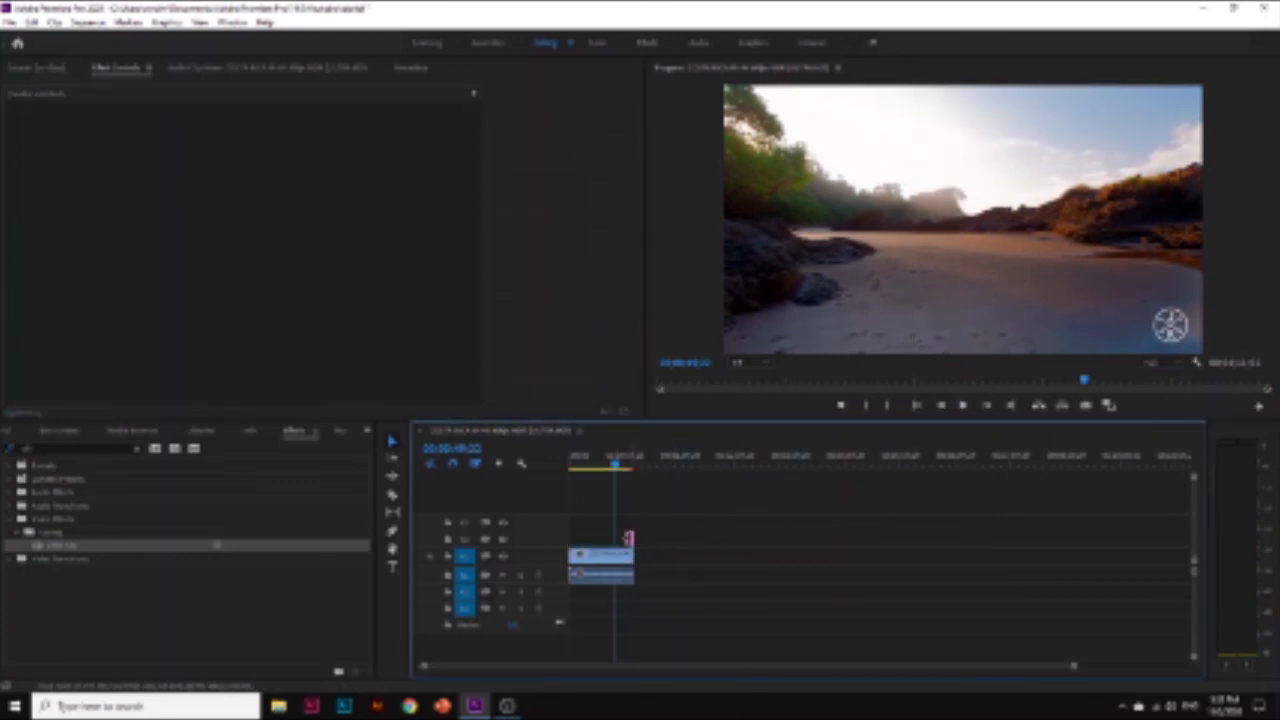
pyautogui.moveTo(595, 538); pyautogui.dragTo(559, 542)
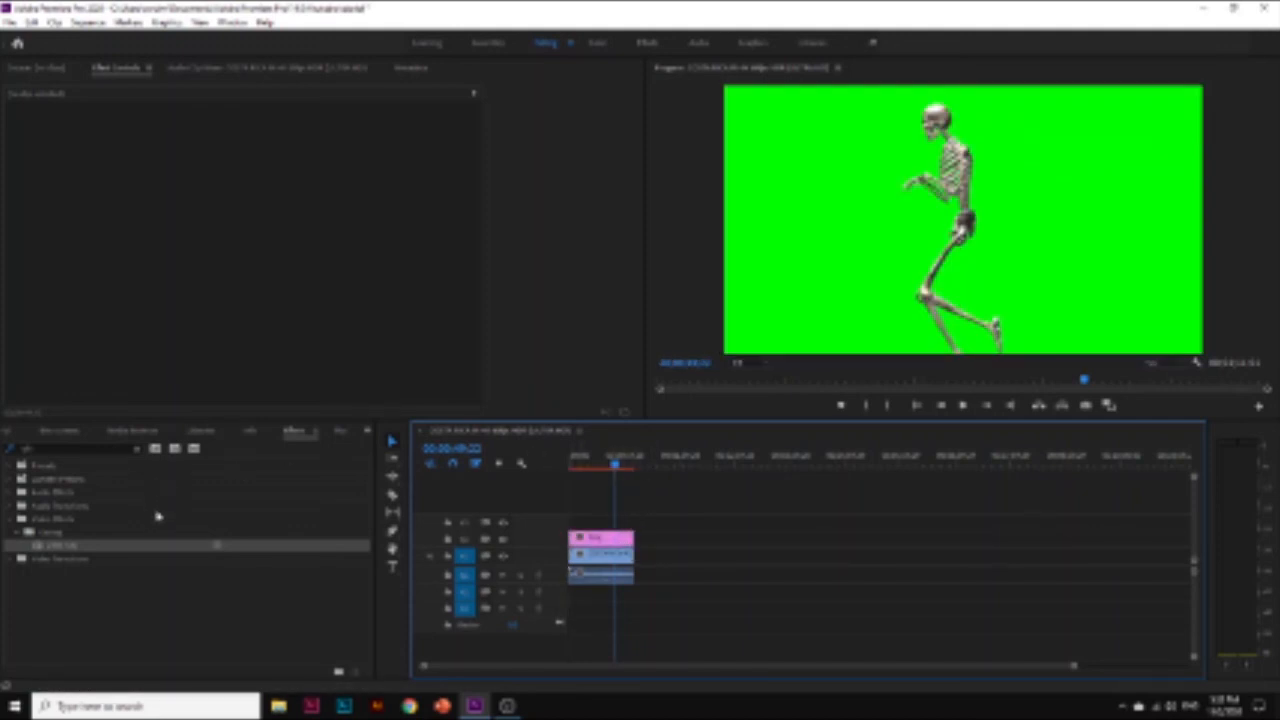
# Apply Ultra Key to the skeleton image and set its key colour to bright green
pyautogui.click(564, 545)
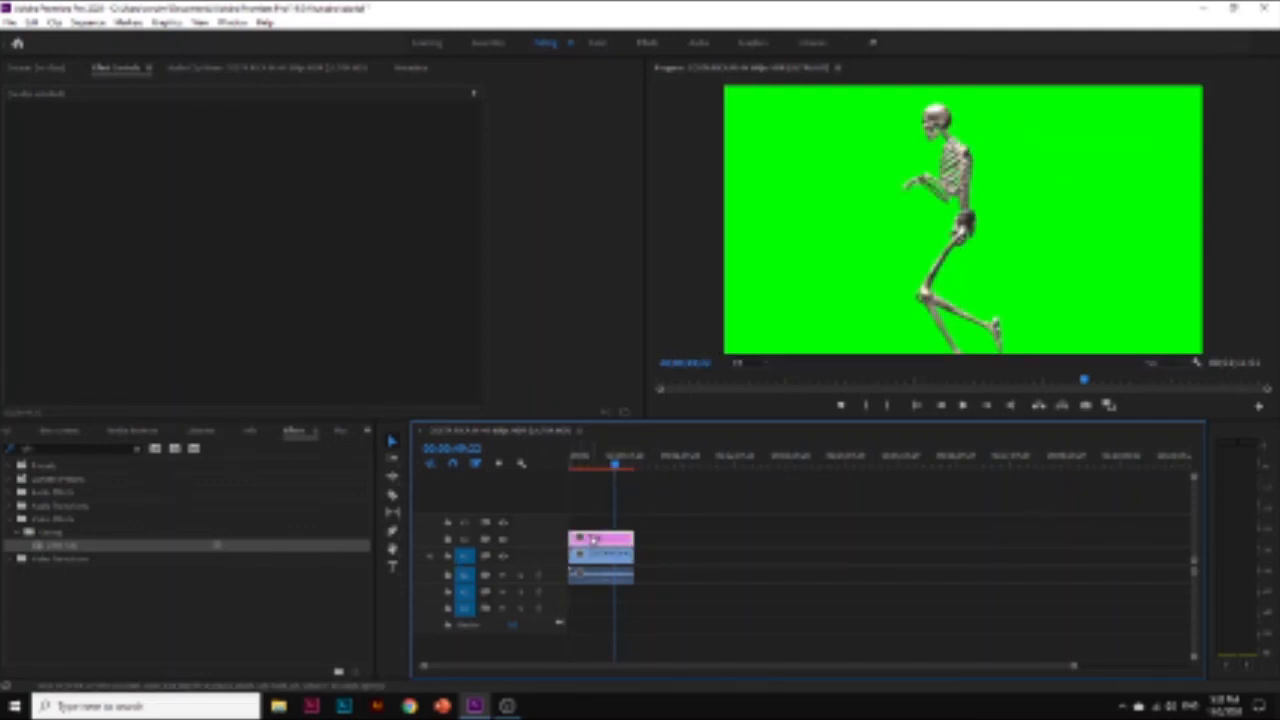
pyautogui.moveTo(122, 549); pyautogui.dragTo(447, 540)
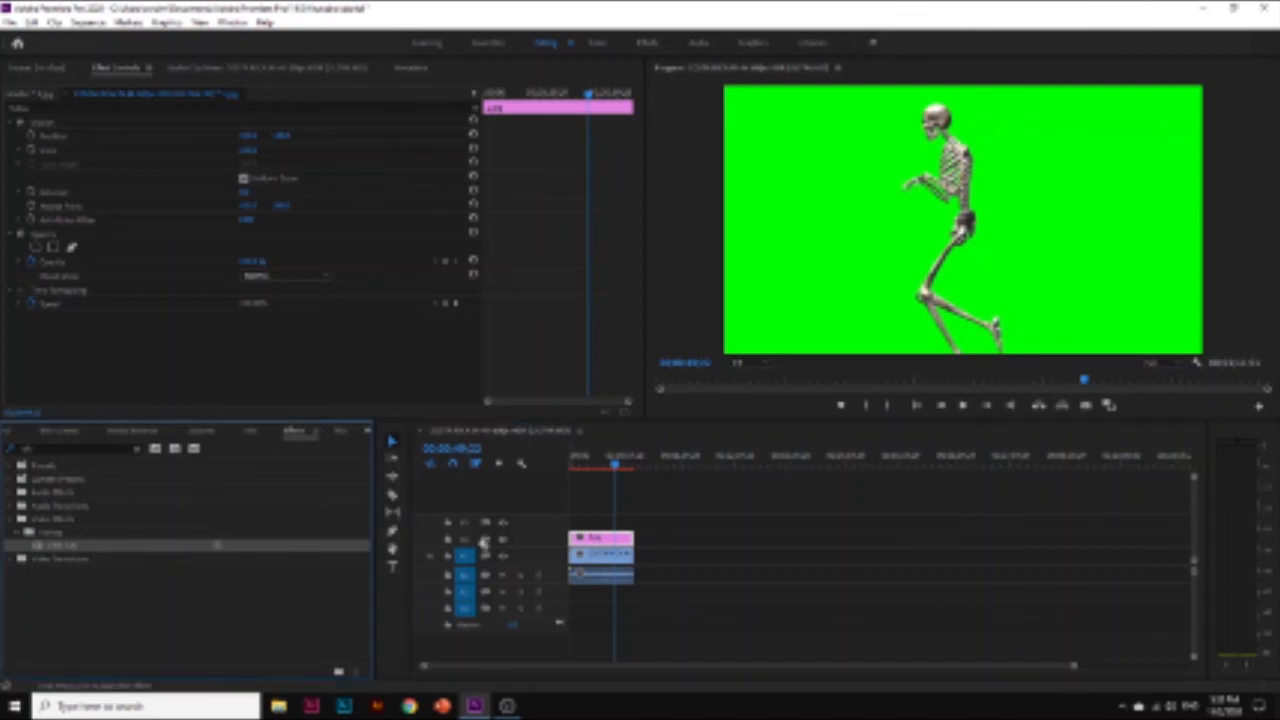
pyautogui.moveTo(580, 540); pyautogui.dragTo(585, 540)
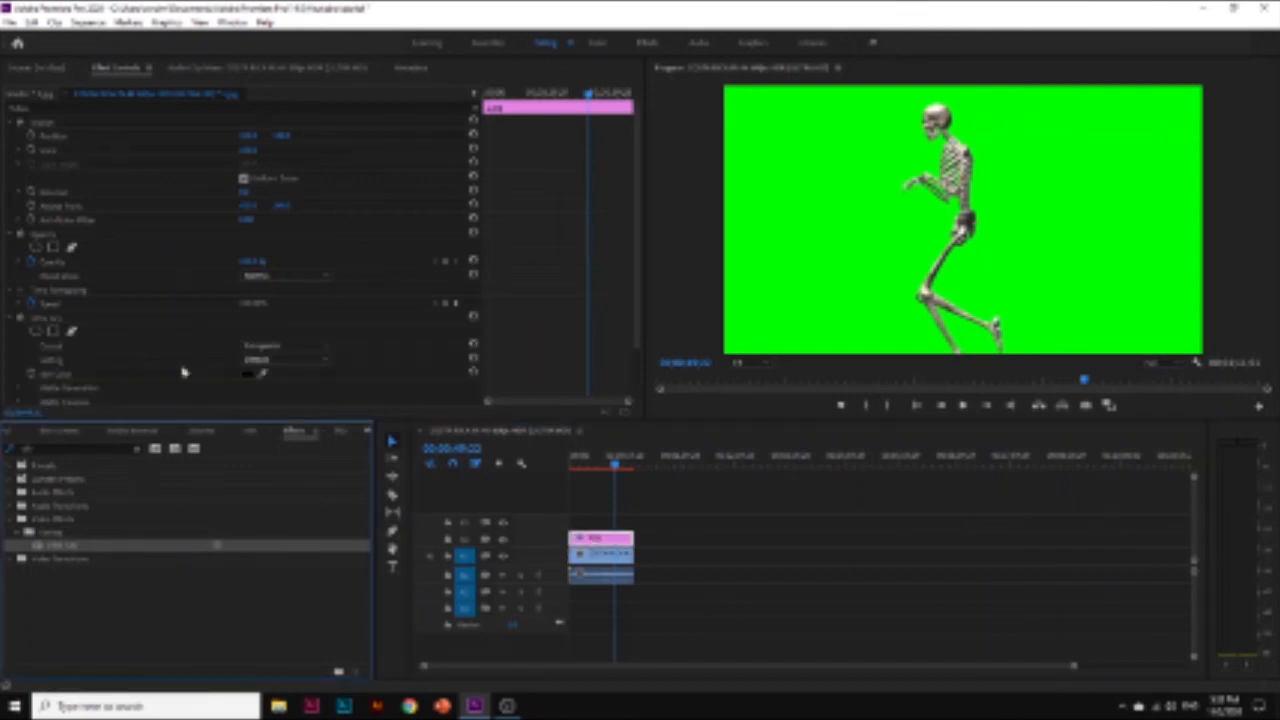
pyautogui.click(249, 375)
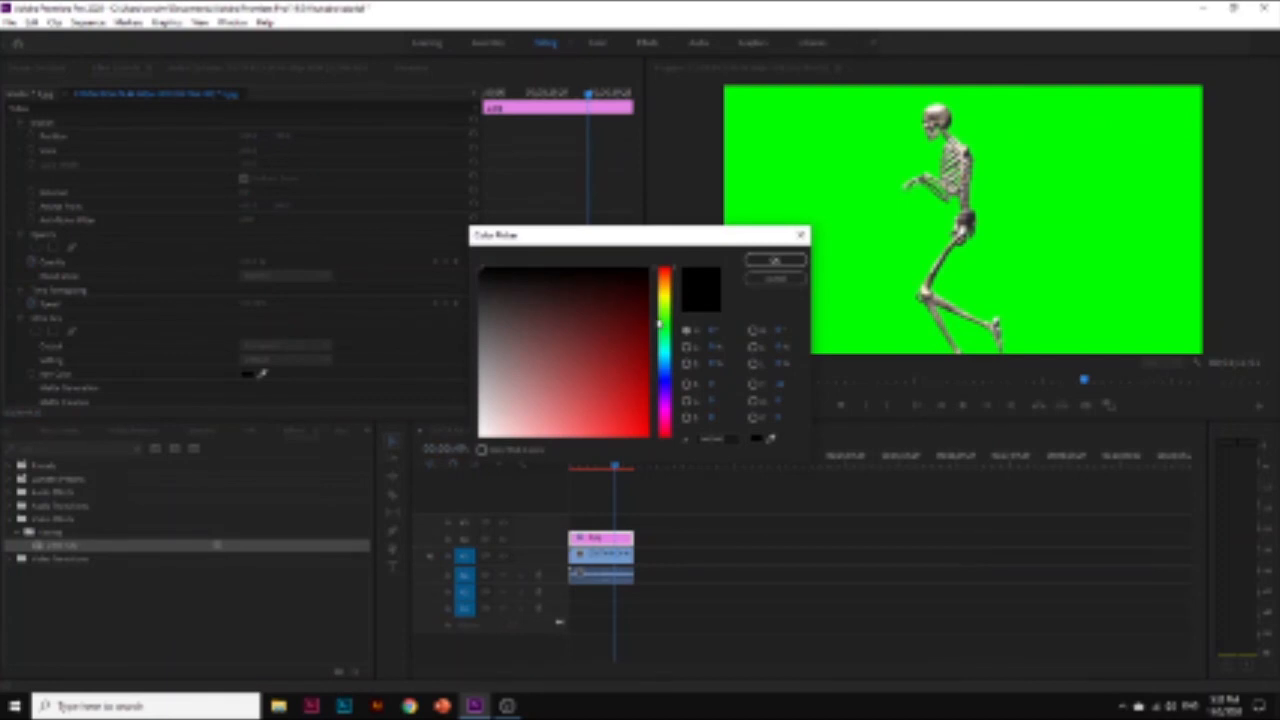
pyautogui.click(659, 323)
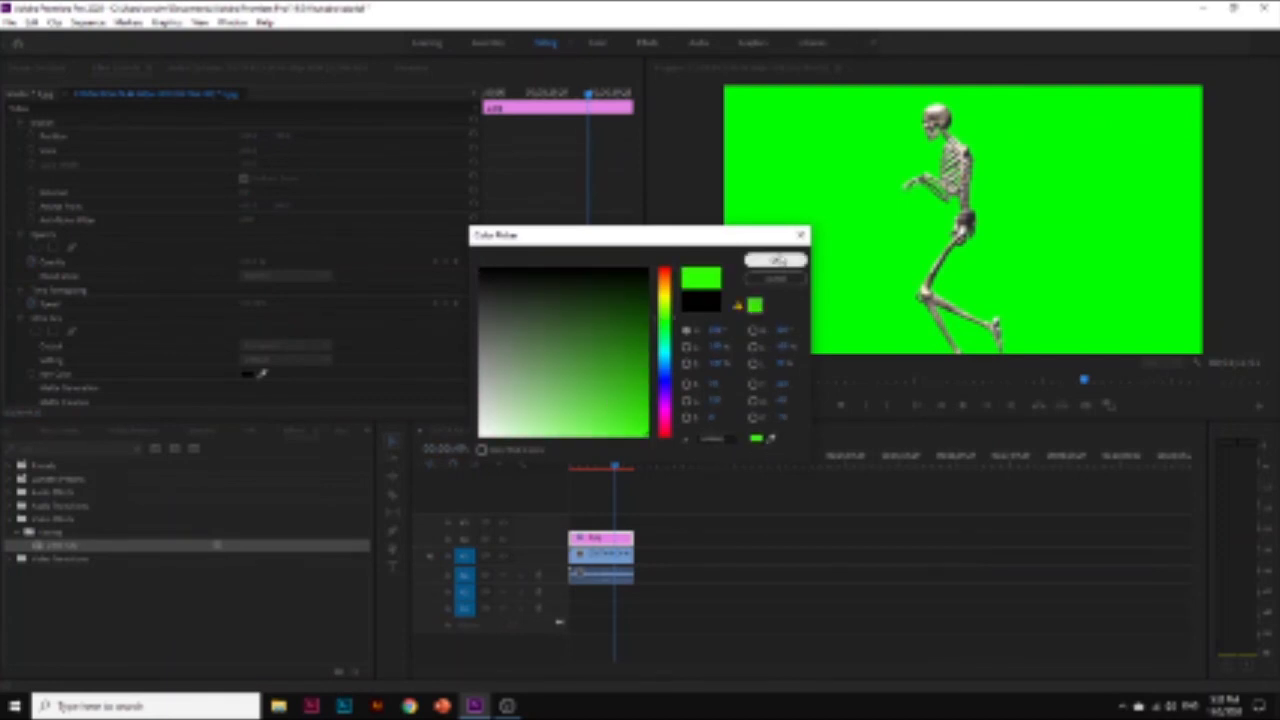
pyautogui.click(777, 261)
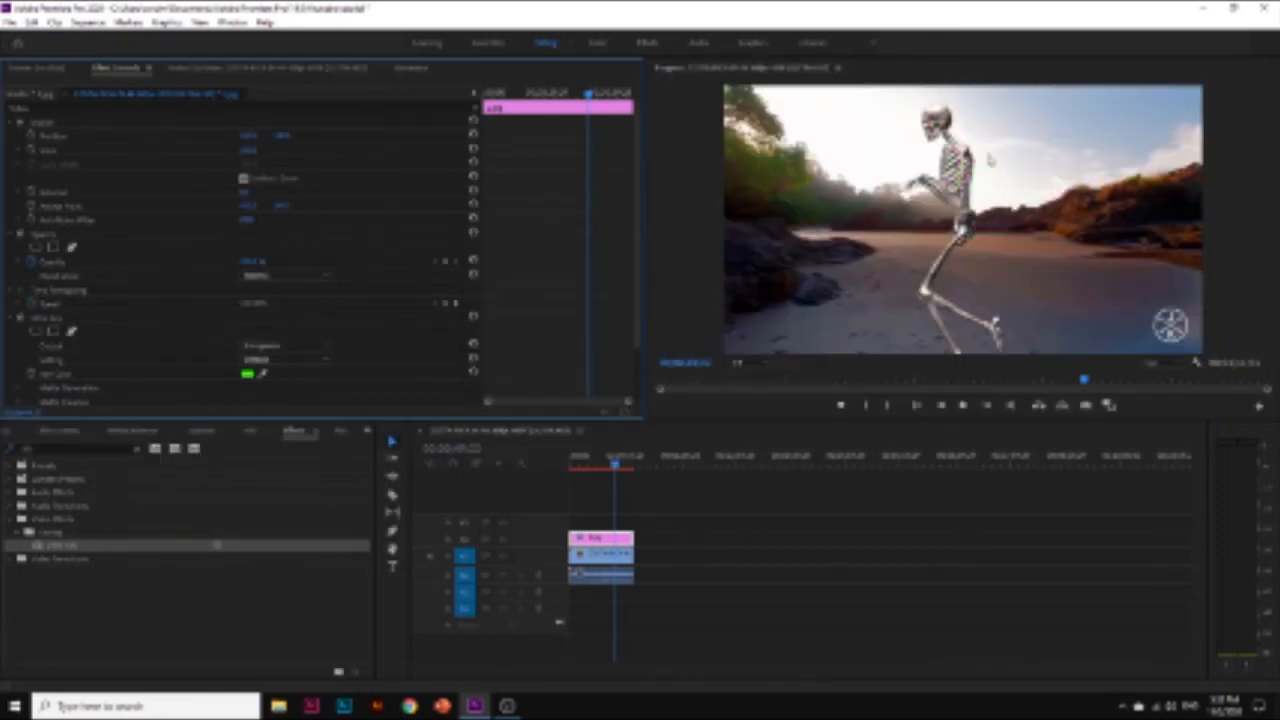
# Play the sequence to check the keyed skeleton over the Costa Rica video
pyautogui.click(958, 407)
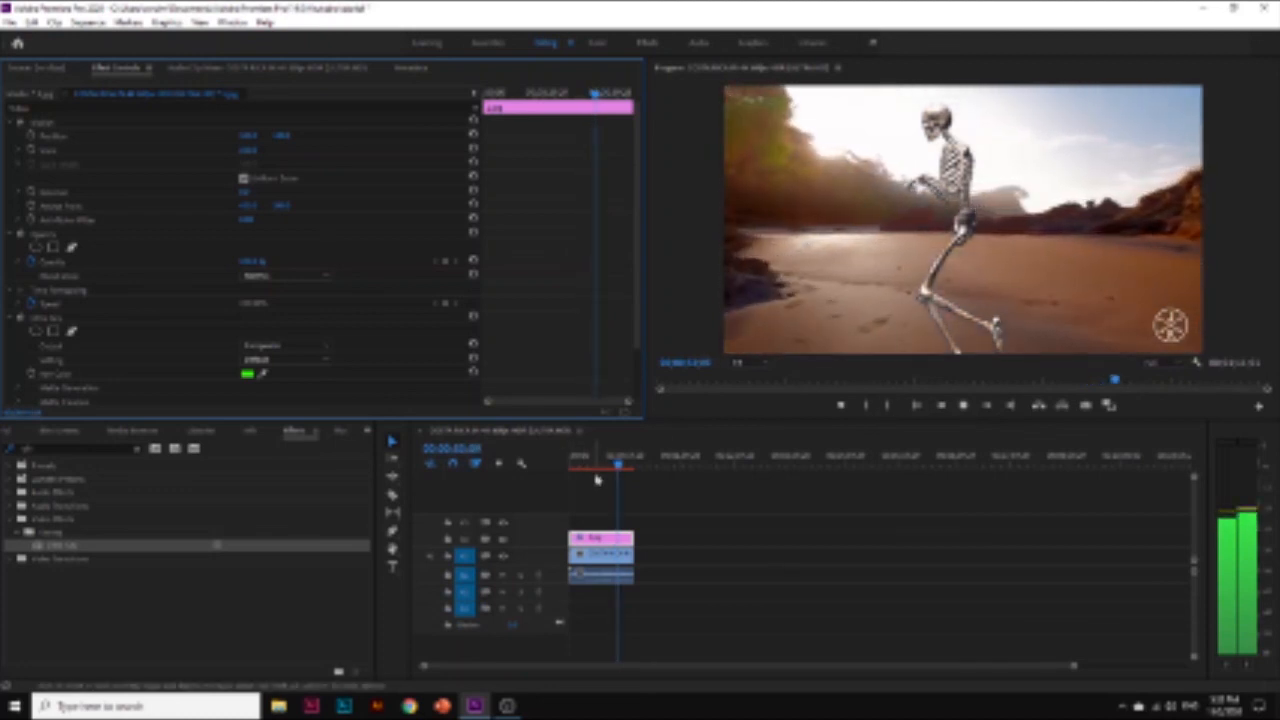
pyautogui.press('space')
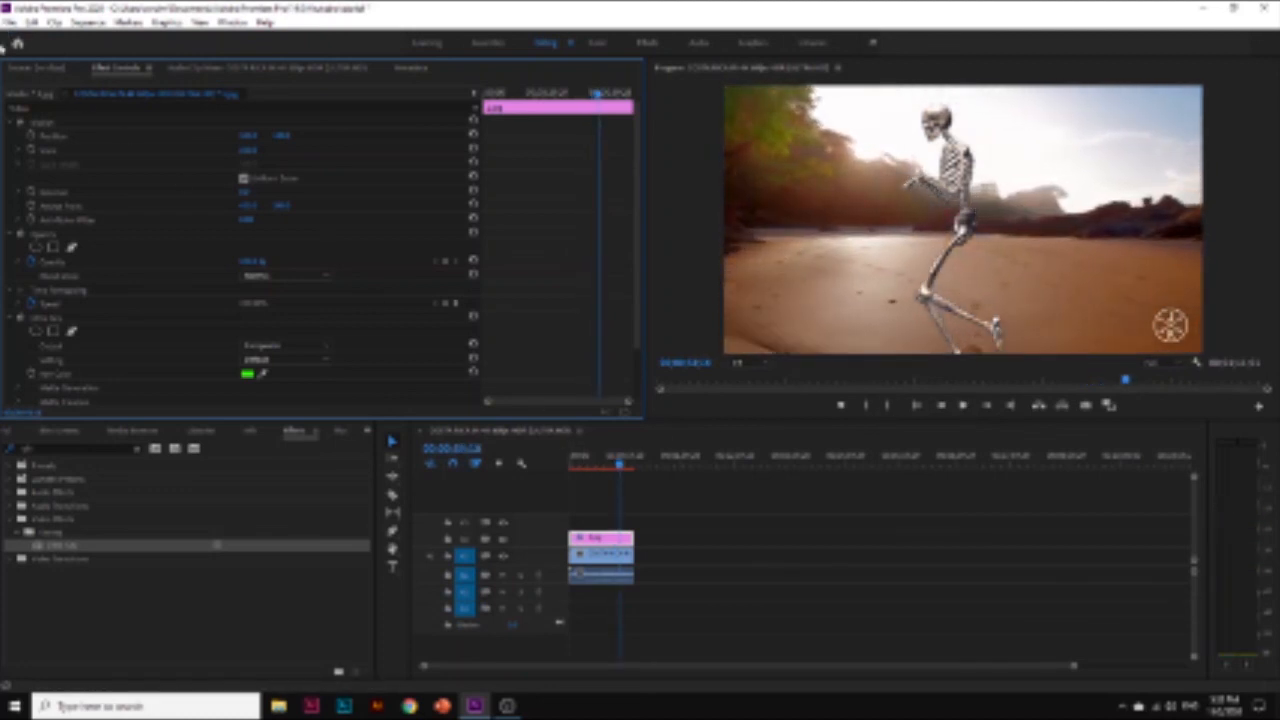
pyautogui.click(507, 706)
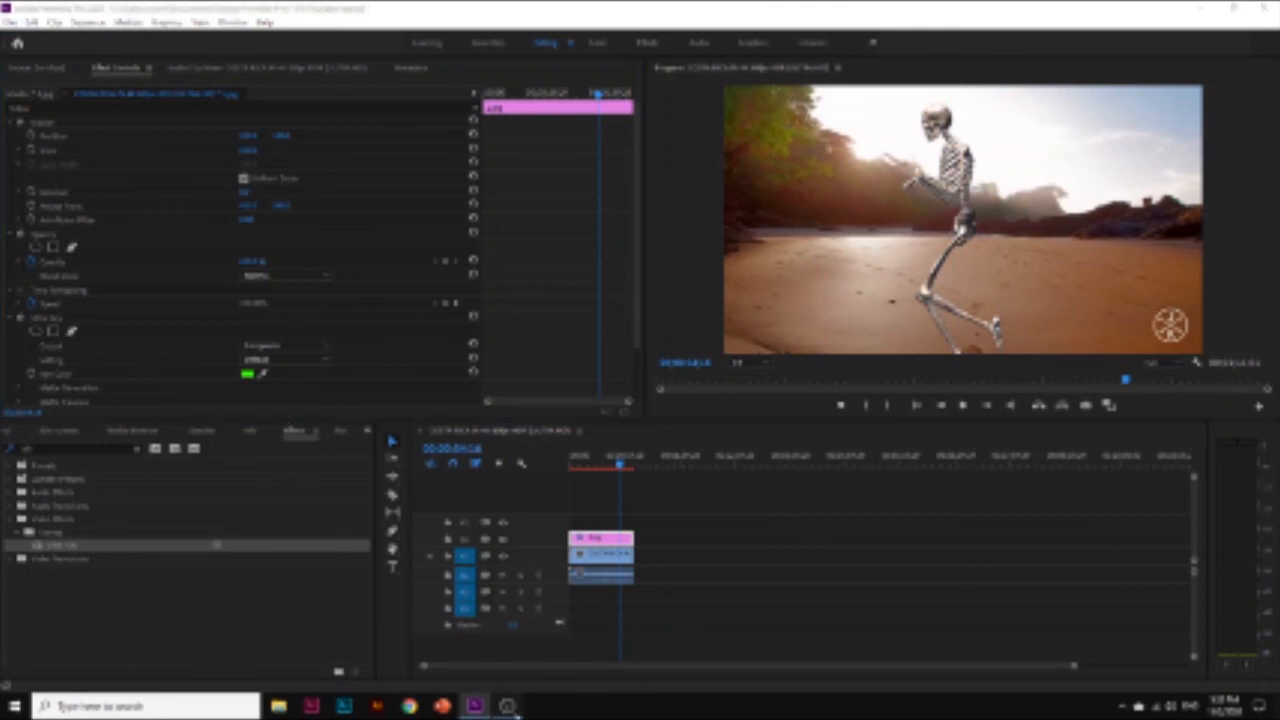